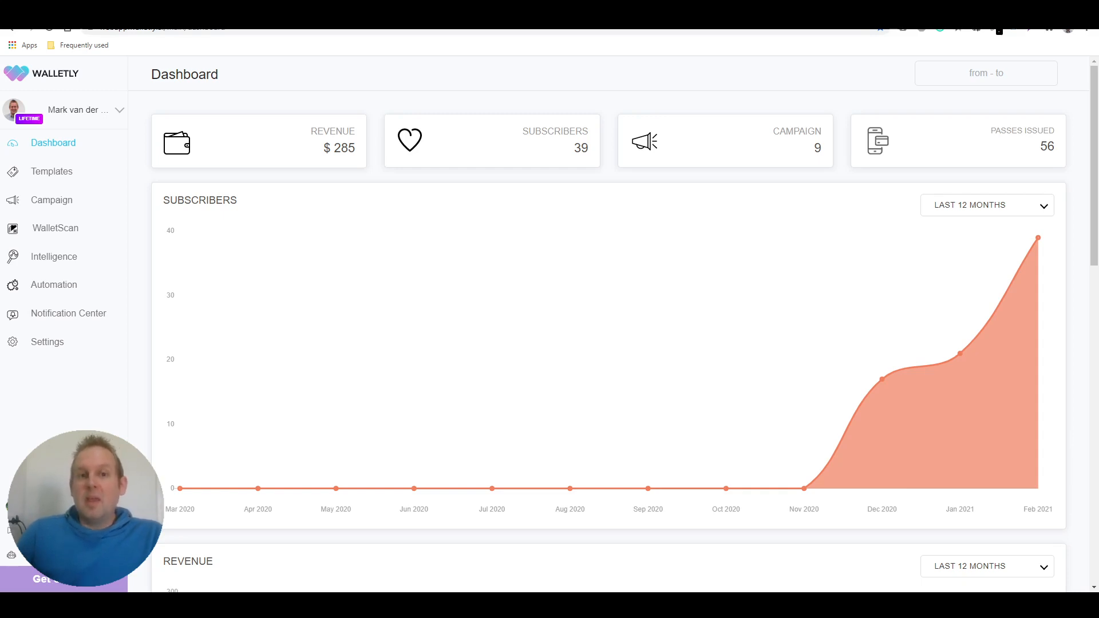
- Create a new Stamp Card template and accept the default front-side brand name, logo and cover image
{"action": "left_click", "coordinate": [61, 179]}
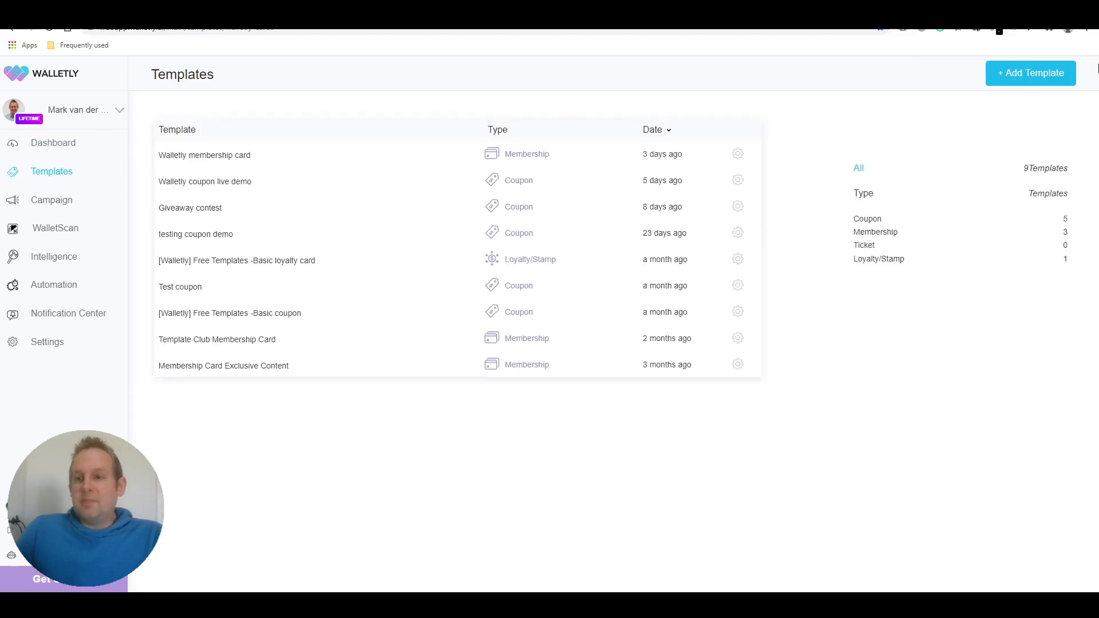
{"action": "left_click", "coordinate": [1012, 76]}
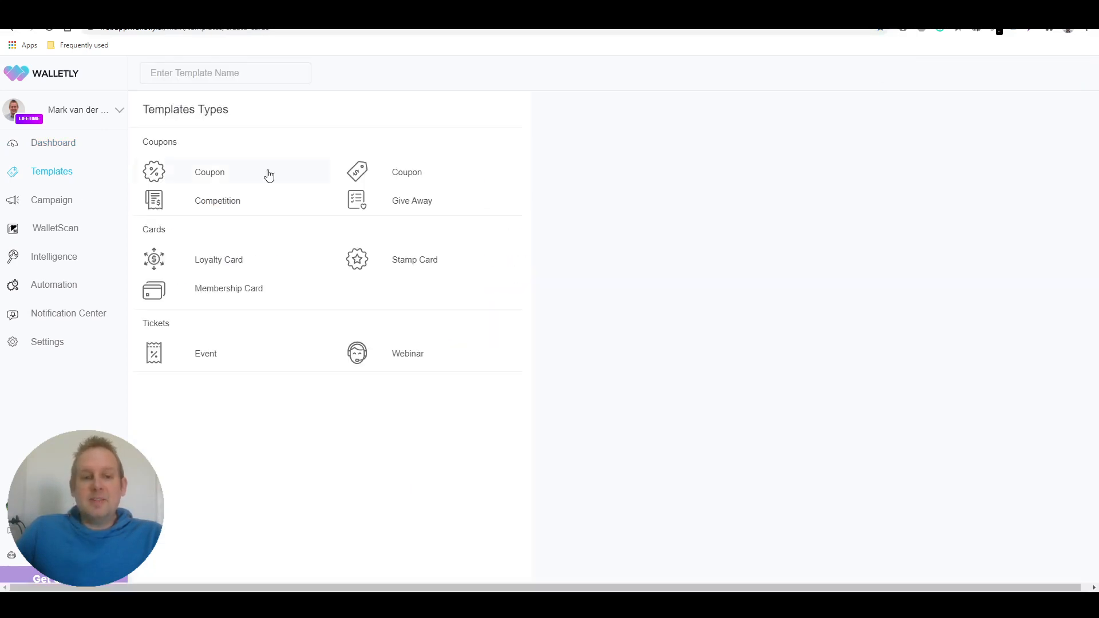
{"action": "left_click", "coordinate": [407, 262]}
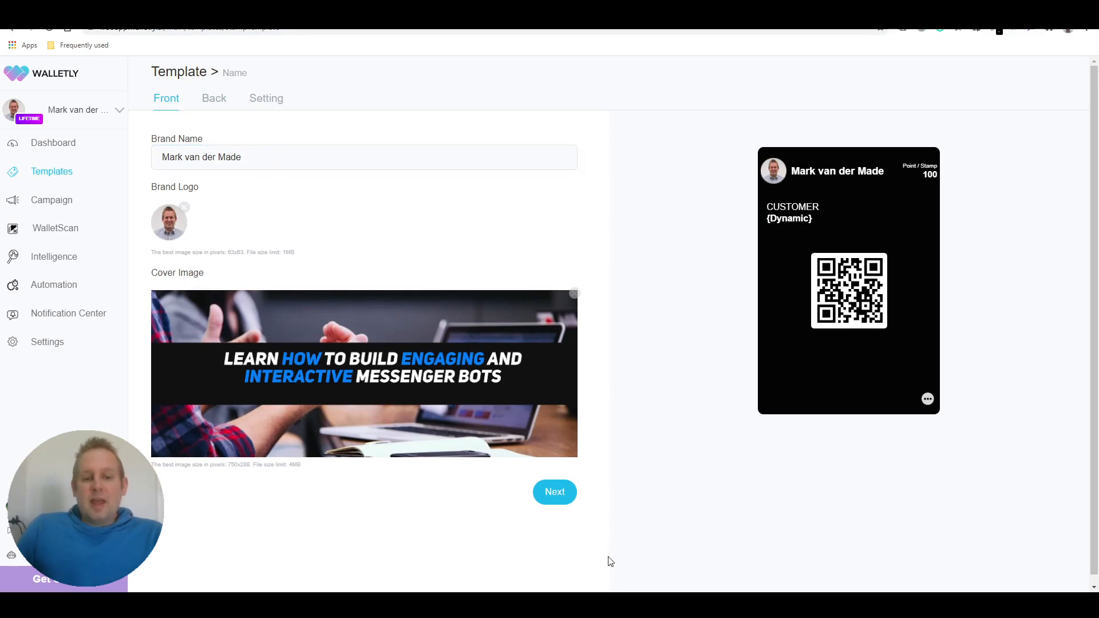
{"action": "left_click", "coordinate": [564, 495]}
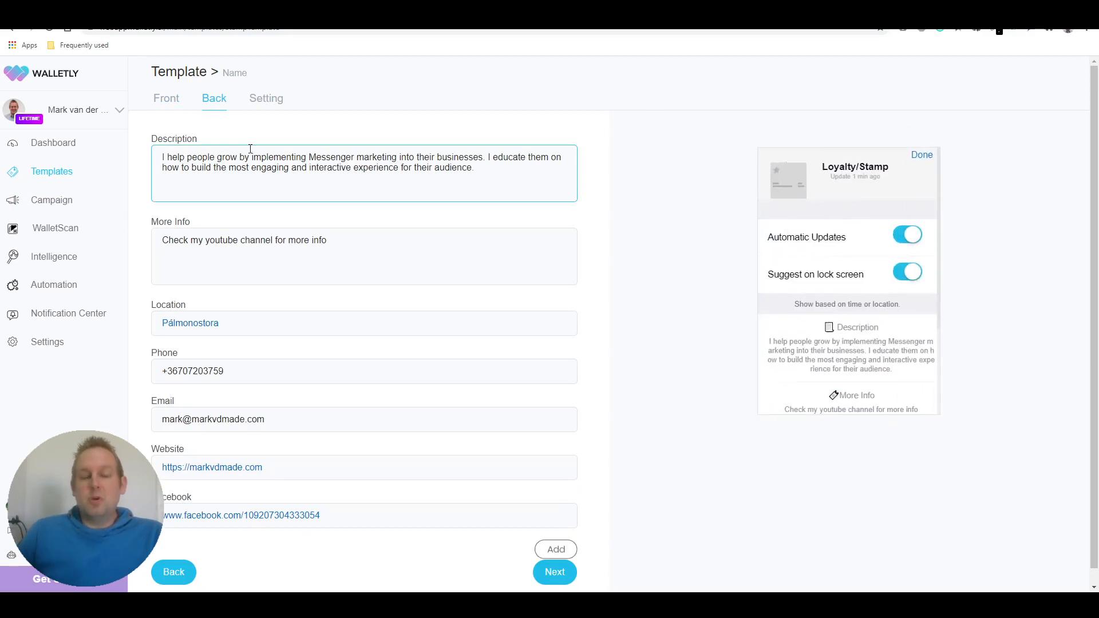
- Replace the card's back-side description with "description about the stamp card"
{"action": "triple_click", "coordinate": [253, 162]}
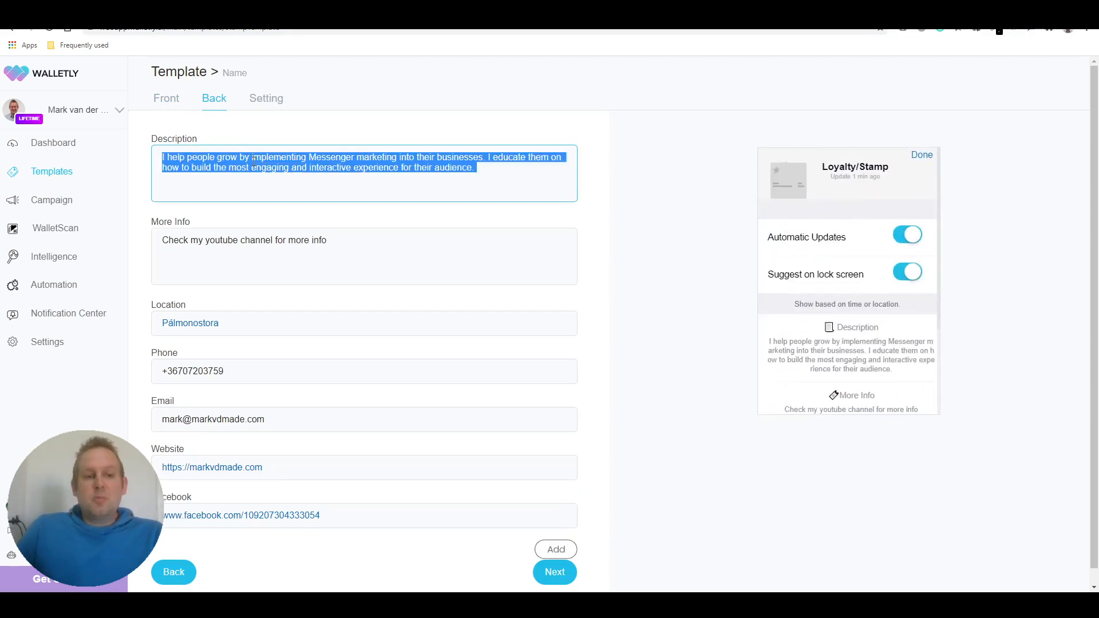
{"action": "type", "text": "descrip"}
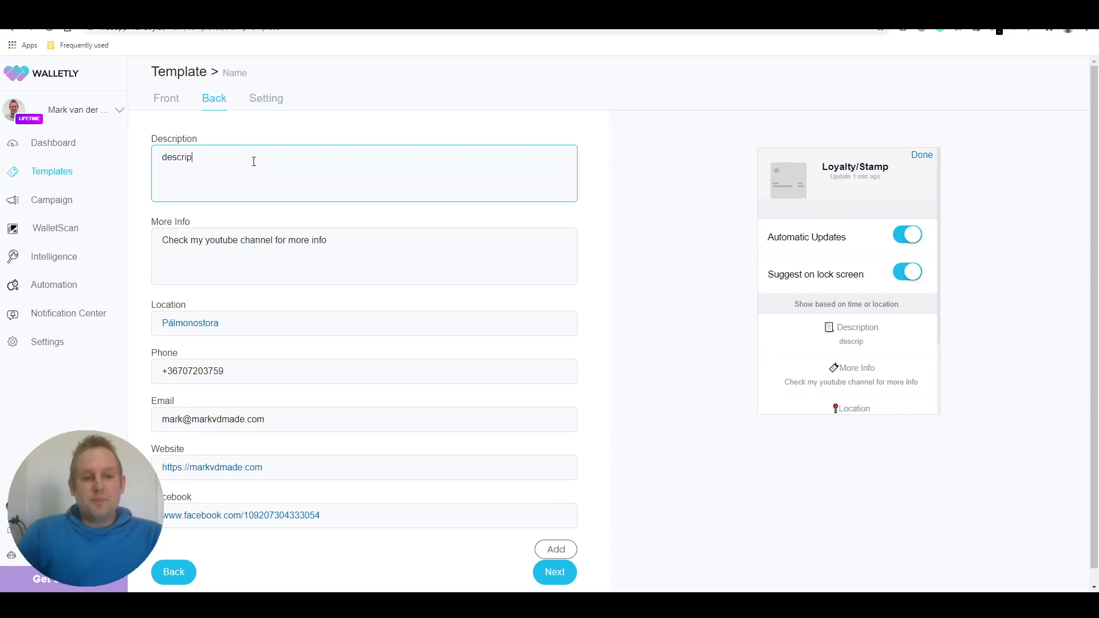
{"action": "type", "text": "tion abou"}
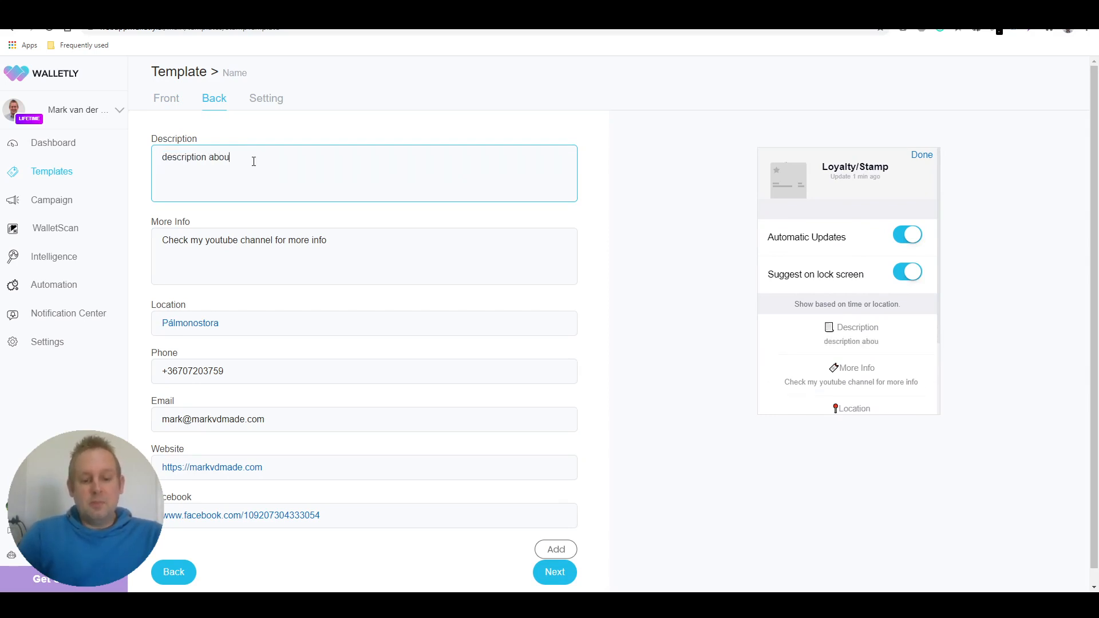
{"action": "type", "text": "t the spamp card"}
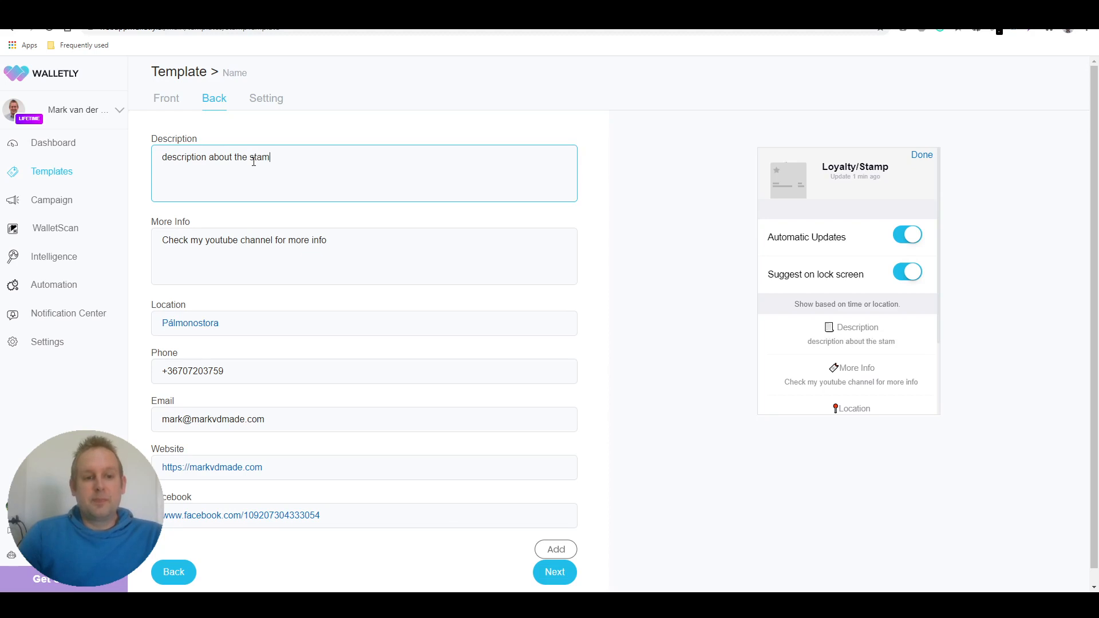
{"action": "key", "text": "Tab"}
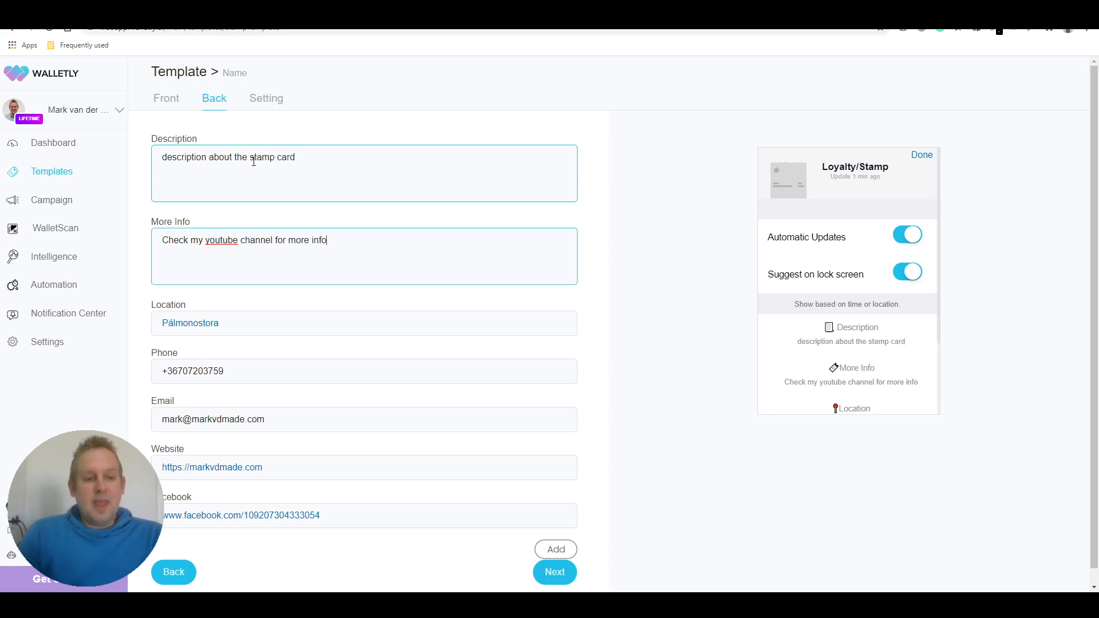
- Replace the More Info text with "each $10 spent will give 1 stamp card"
{"action": "triple_click", "coordinate": [342, 253]}
{"action": "type", "text": "each $"}
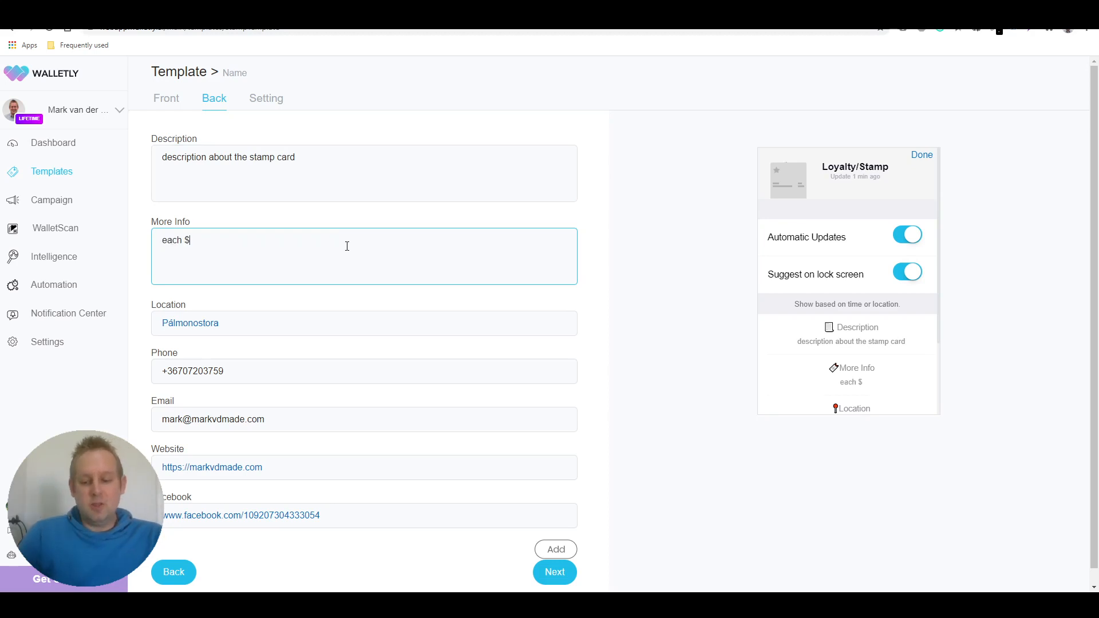
{"action": "type", "text": "10 spent "}
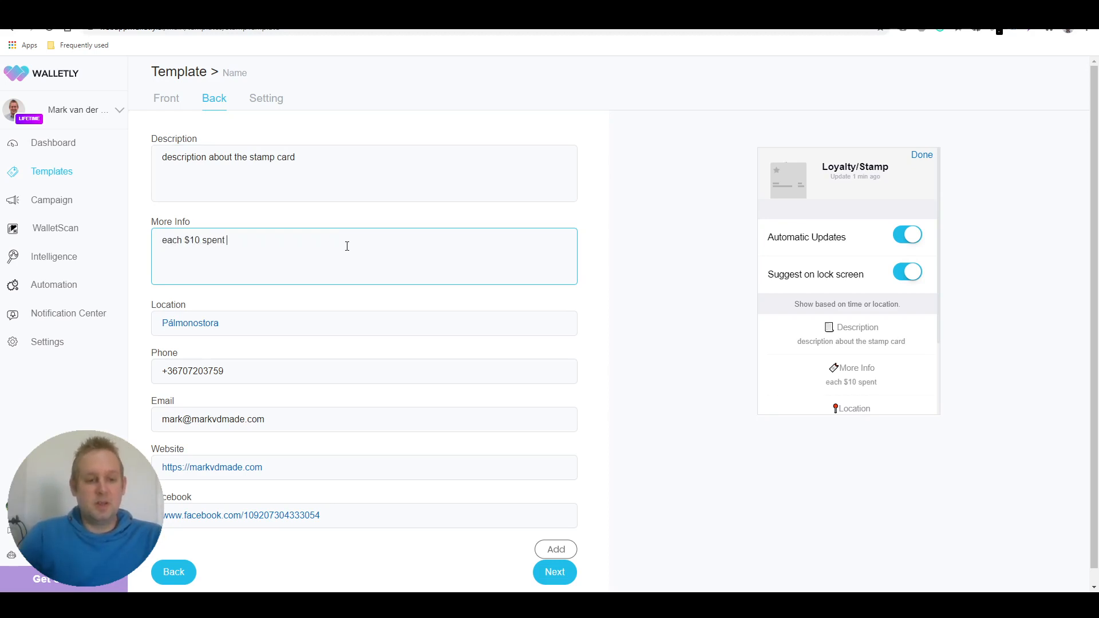
{"action": "type", "text": "will give 1 "}
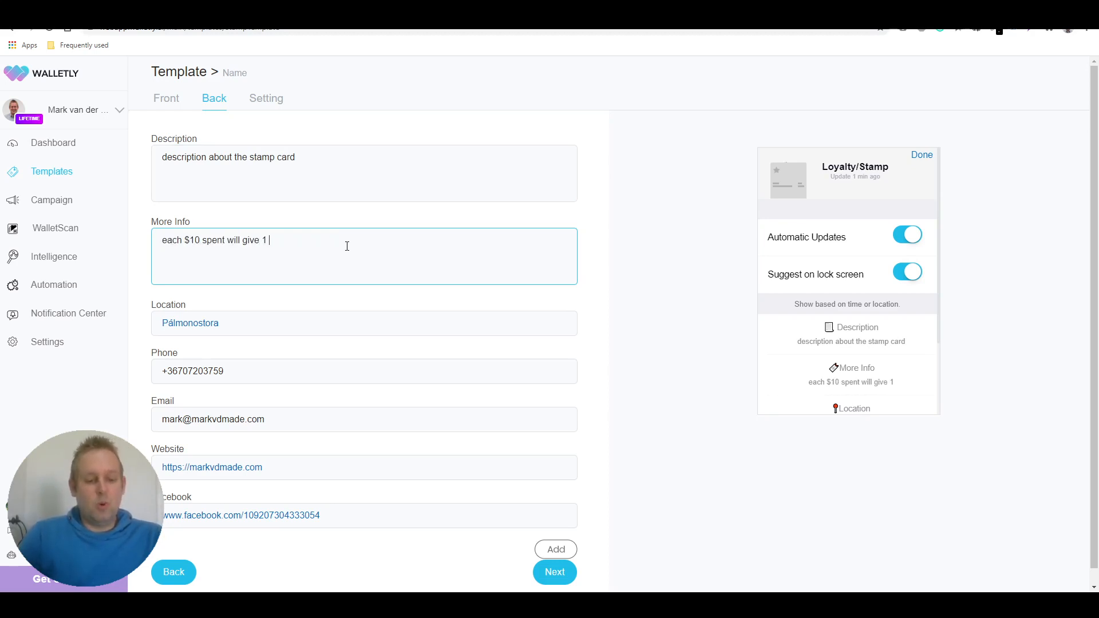
{"action": "type", "text": "stamp card"}
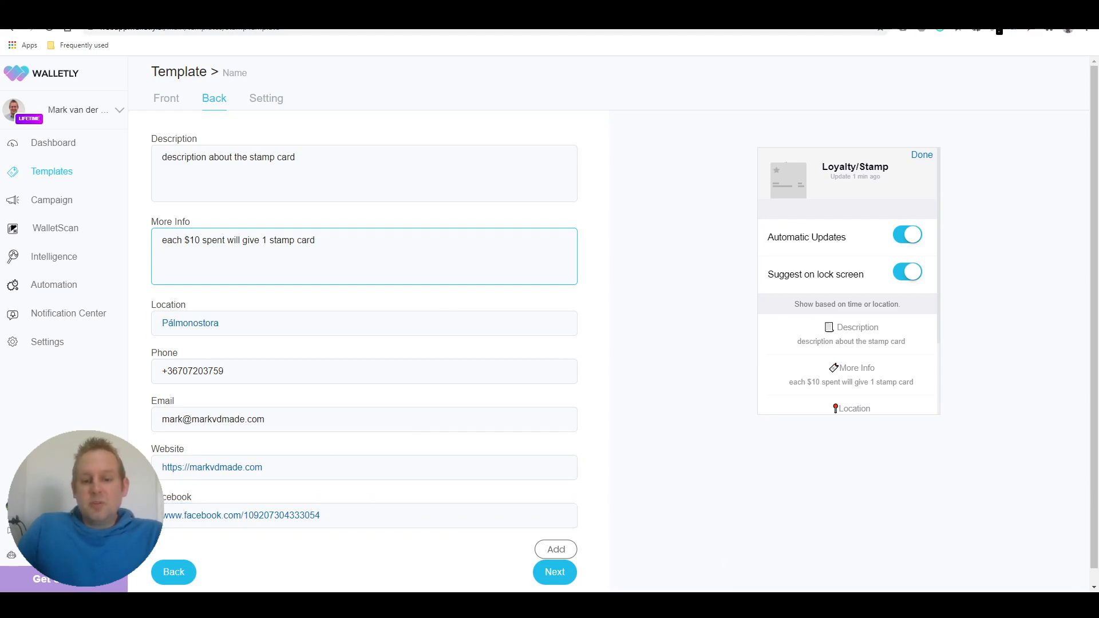
- Proceed to the template settings and name the template "Walletly live stamp card"
{"action": "left_click", "coordinate": [555, 572]}
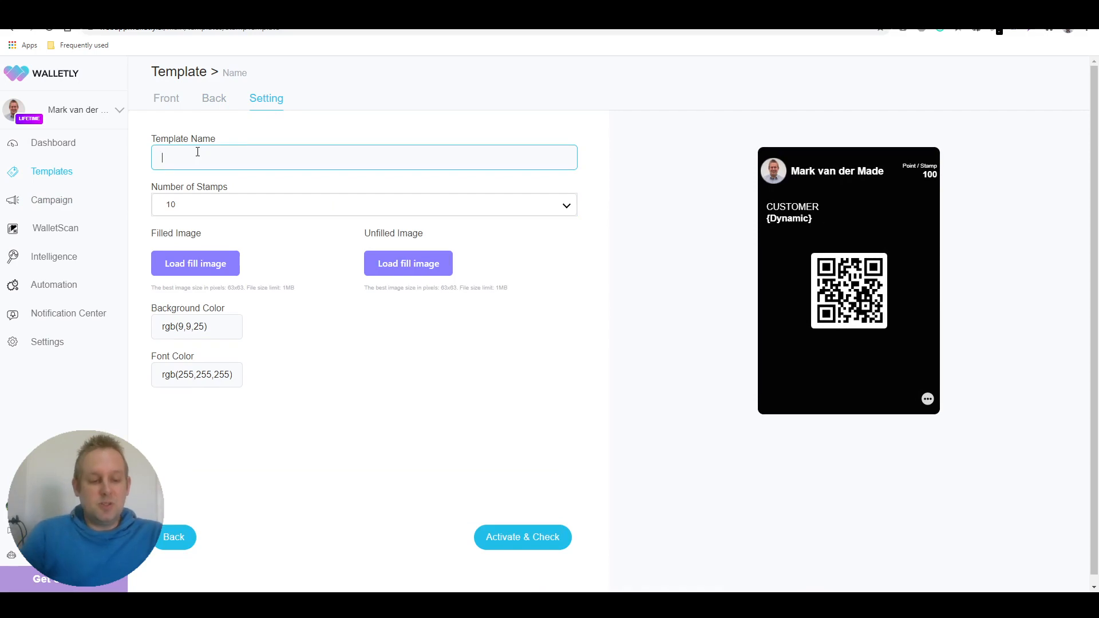
{"action": "type", "text": "Walletly"}
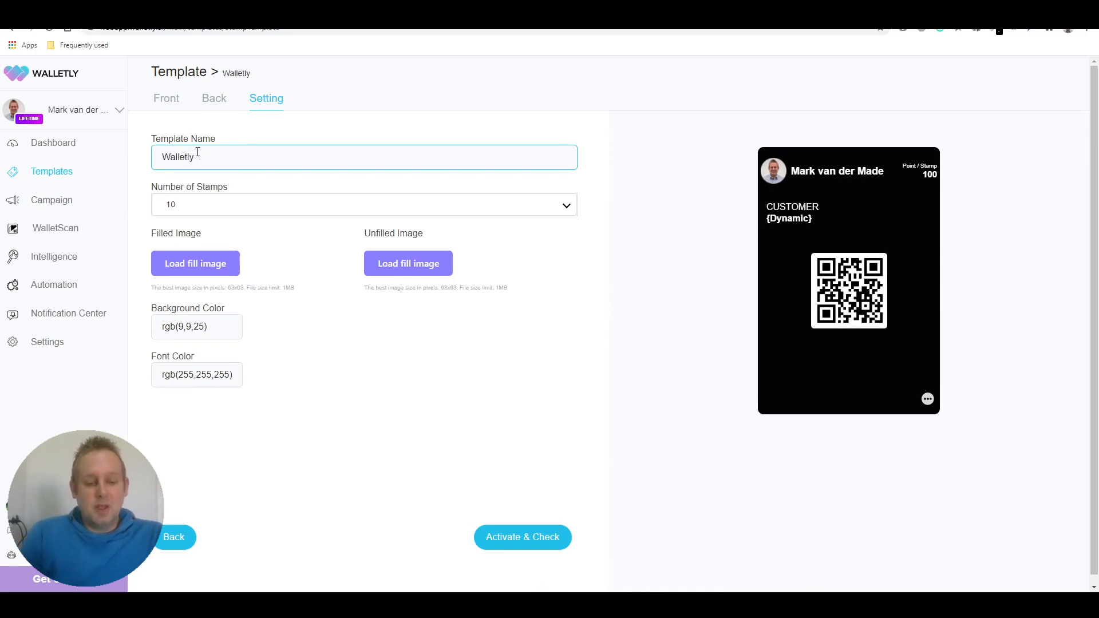
{"action": "type", "text": " live stamp ca"}
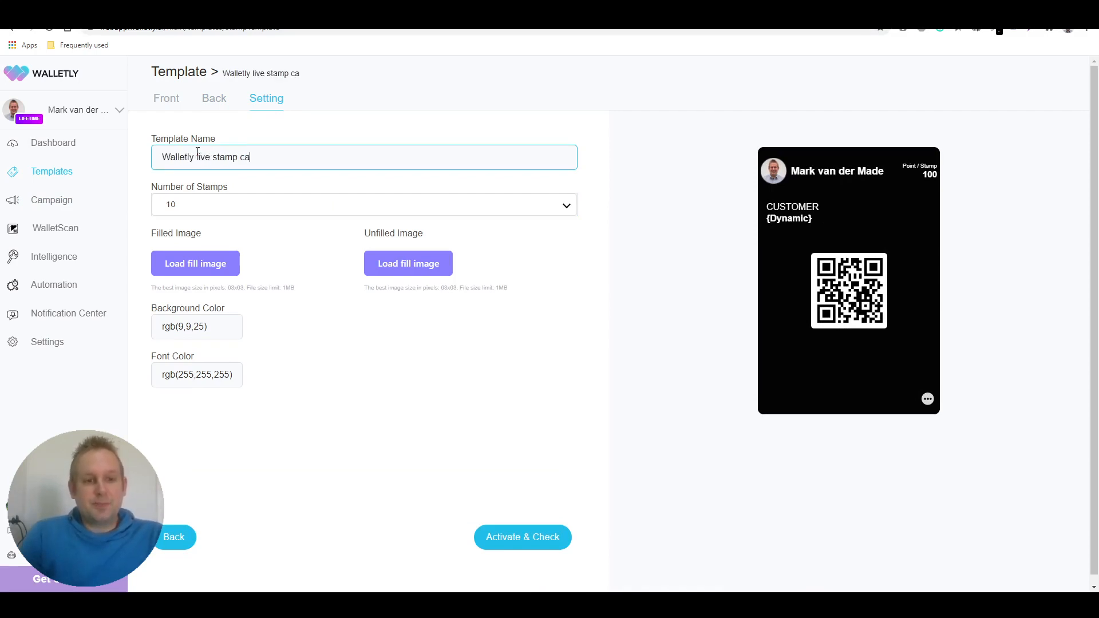
{"action": "type", "text": "rd"}
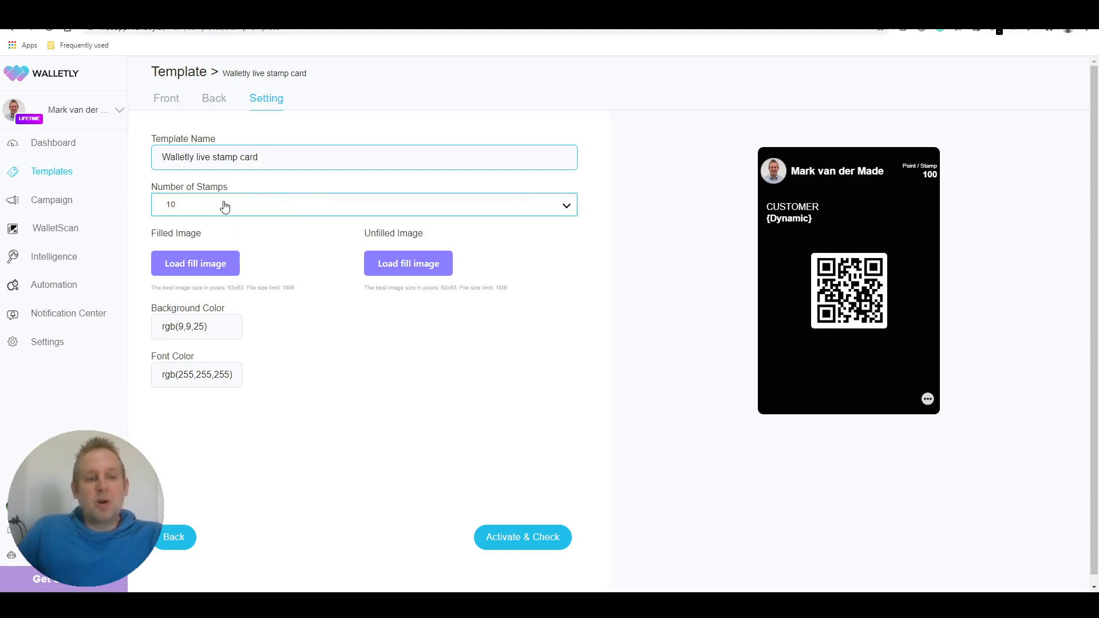
- Review the available stamp counts and choose 10 as the number of stamps
{"action": "left_click", "coordinate": [253, 207]}
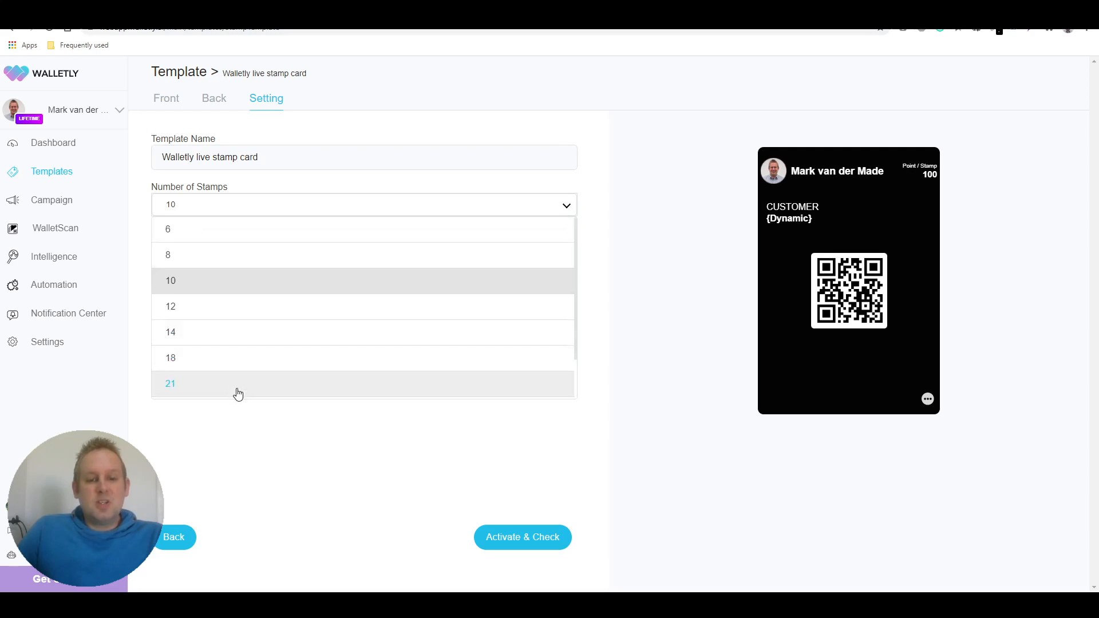
{"action": "scroll", "coordinate": [255, 363], "scroll_direction": "down", "scroll_amount": 2}
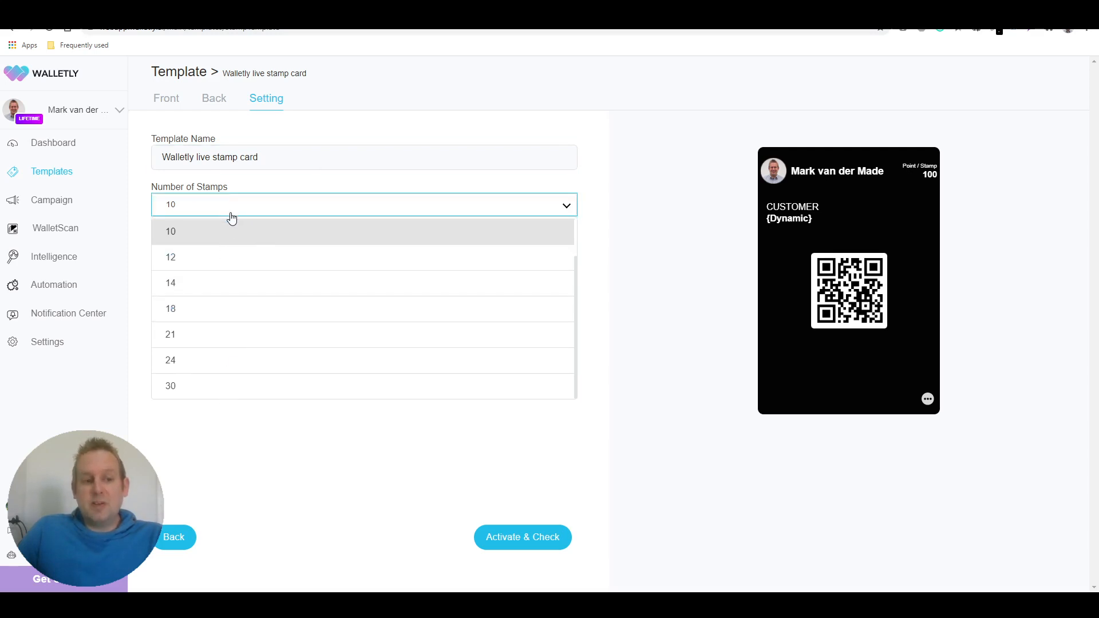
{"action": "scroll", "coordinate": [255, 308], "scroll_direction": "up", "scroll_amount": 2}
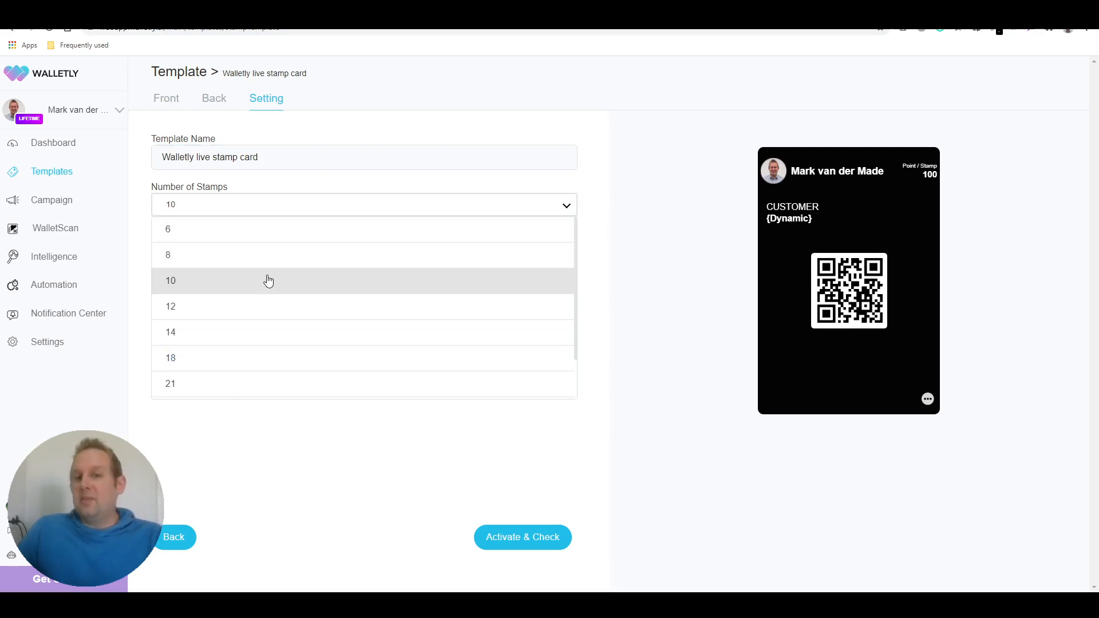
{"action": "scroll", "coordinate": [271, 280], "scroll_direction": "down", "scroll_amount": 2}
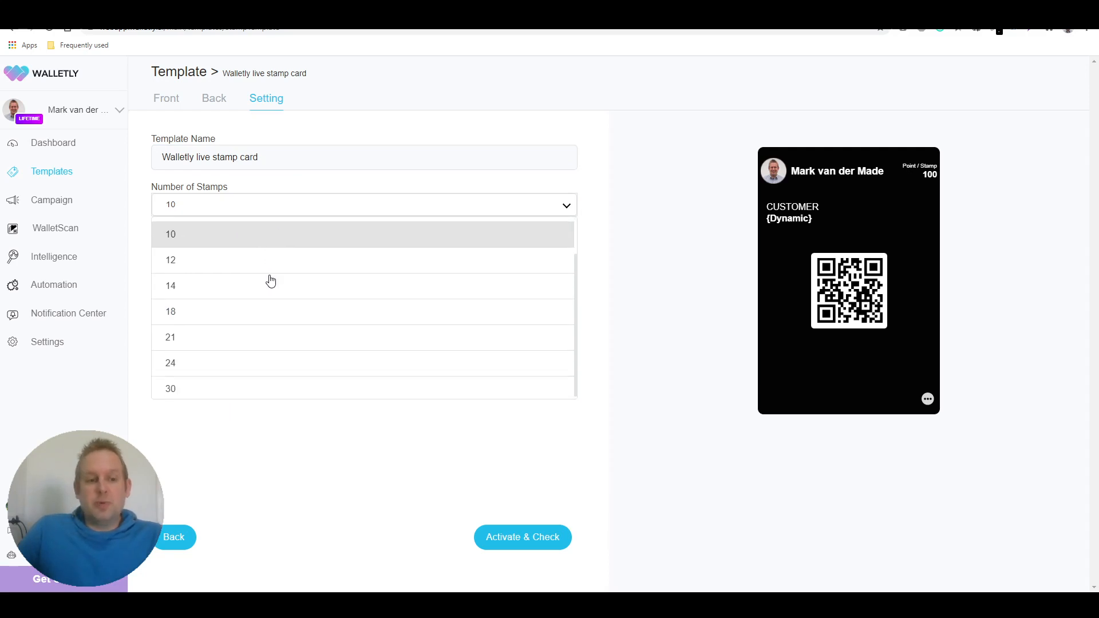
{"action": "left_click", "coordinate": [242, 240]}
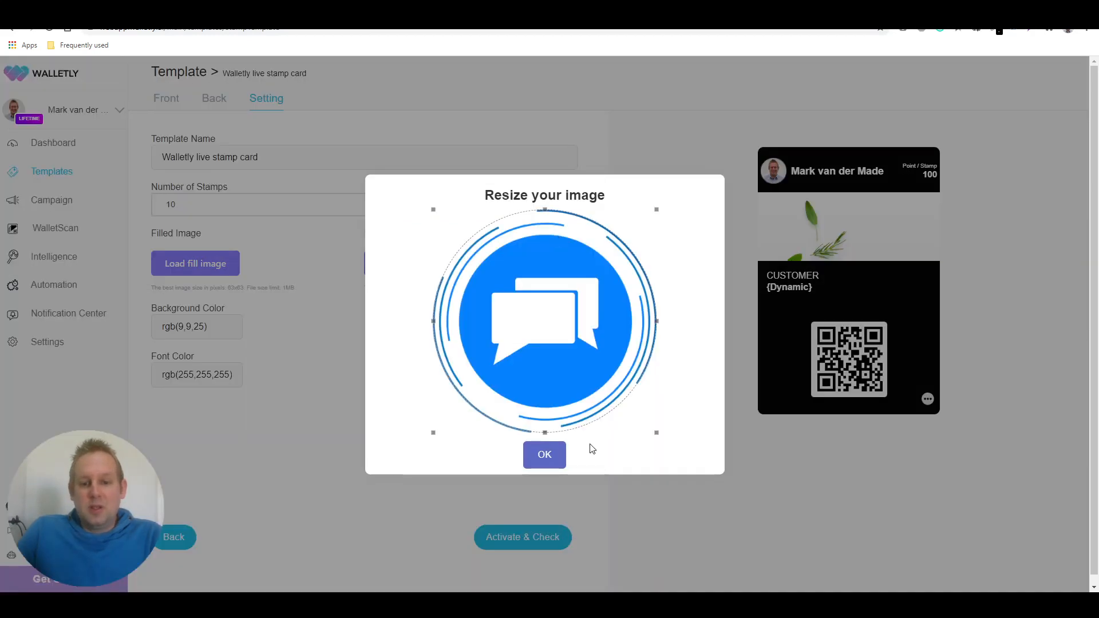
- Accept the crop of the blue chat-bubble filled image and set the card's background color to dark blue, rgb(5,5,122)
{"action": "left_click", "coordinate": [542, 454]}
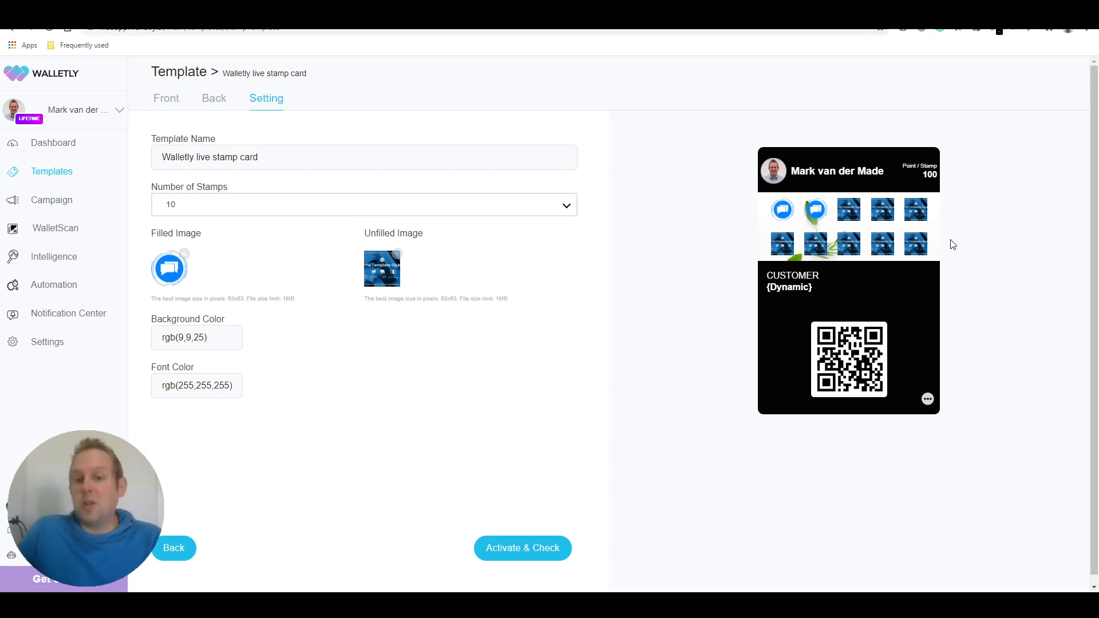
{"action": "left_click", "coordinate": [170, 337]}
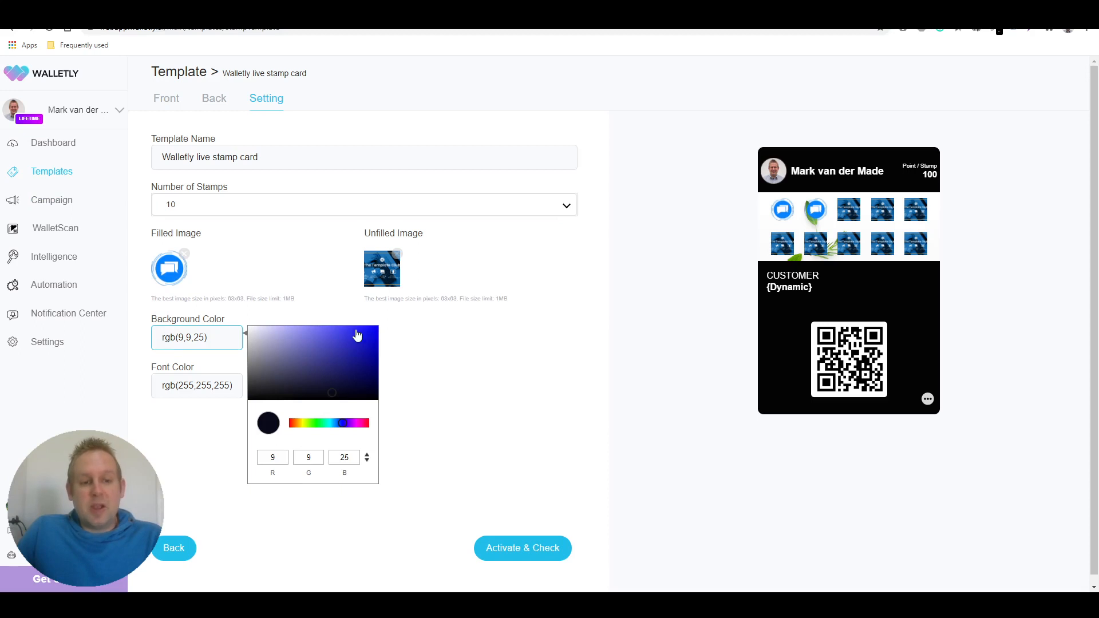
{"action": "mouse_move", "coordinate": [366, 332]}
{"action": "left_mouse_down"}
{"action": "mouse_move", "coordinate": [362, 351]}
{"action": "mouse_move", "coordinate": [328, 353]}
{"action": "mouse_move", "coordinate": [362, 335]}
{"action": "mouse_move", "coordinate": [380, 358]}
{"action": "mouse_move", "coordinate": [365, 359]}
{"action": "mouse_move", "coordinate": [373, 368]}
{"action": "left_mouse_up"}
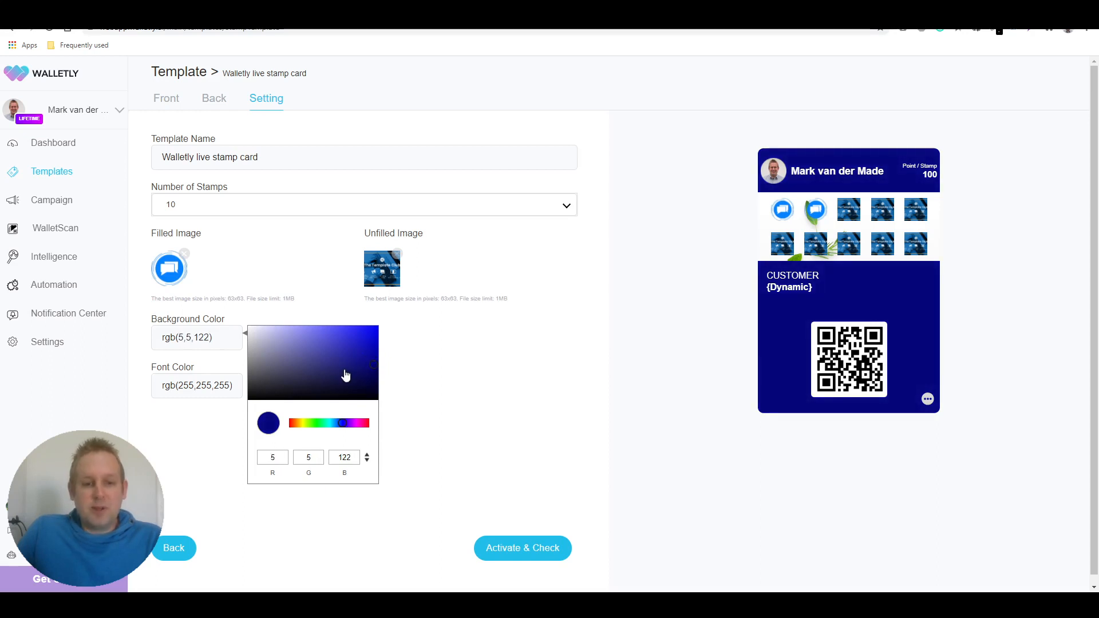
{"action": "left_click", "coordinate": [127, 401]}
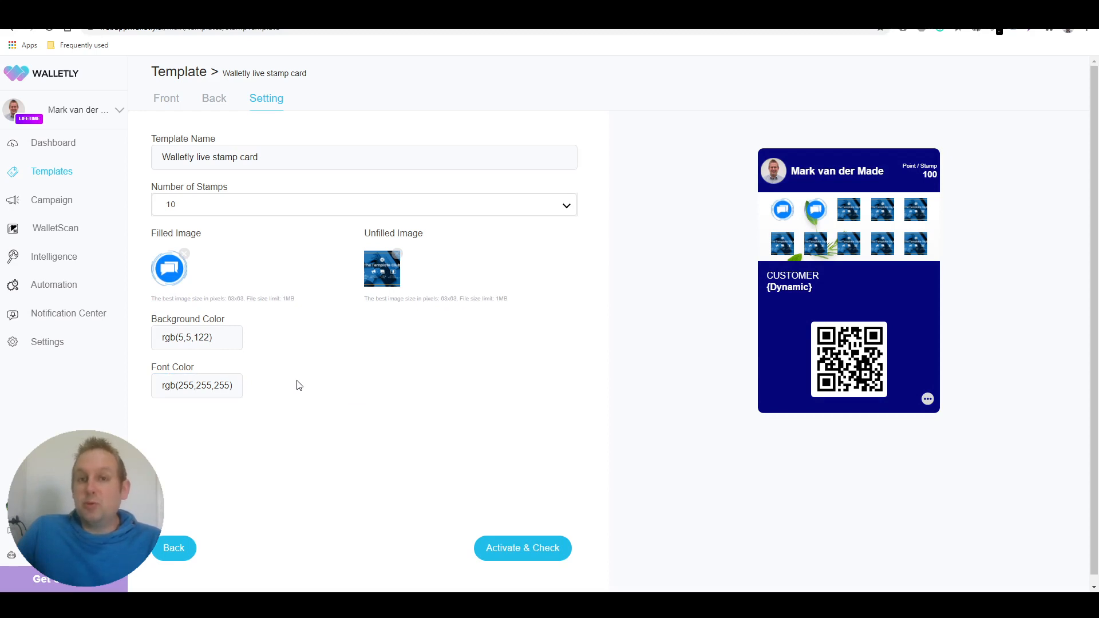
- Activate the stamp card template and open "Walletly live stamp card" from the template list
{"action": "left_click", "coordinate": [509, 539]}
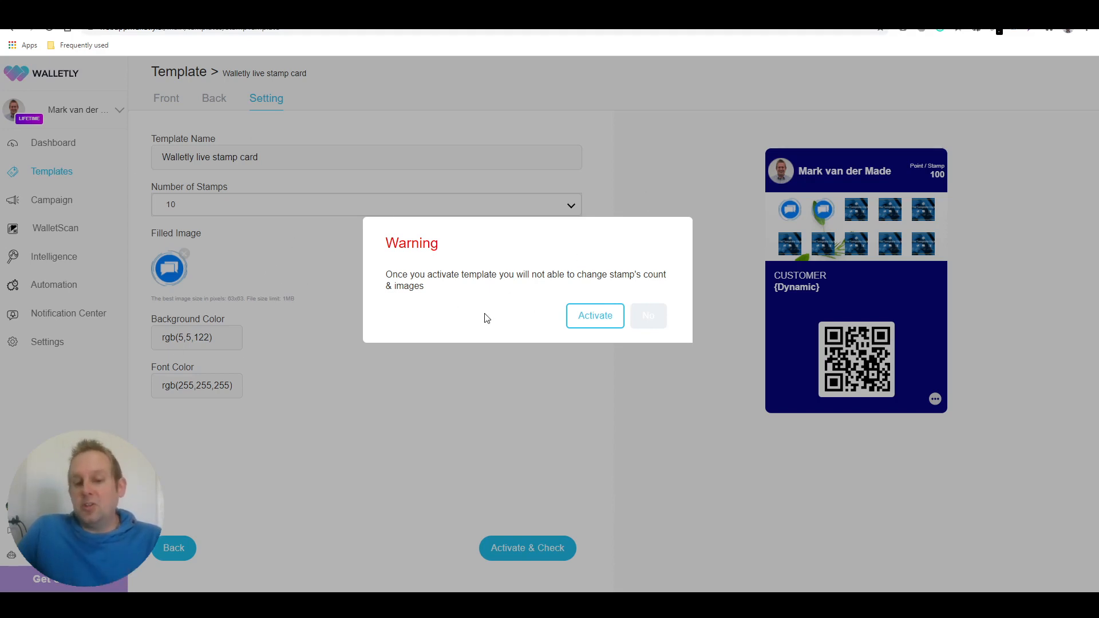
{"action": "left_click", "coordinate": [585, 316]}
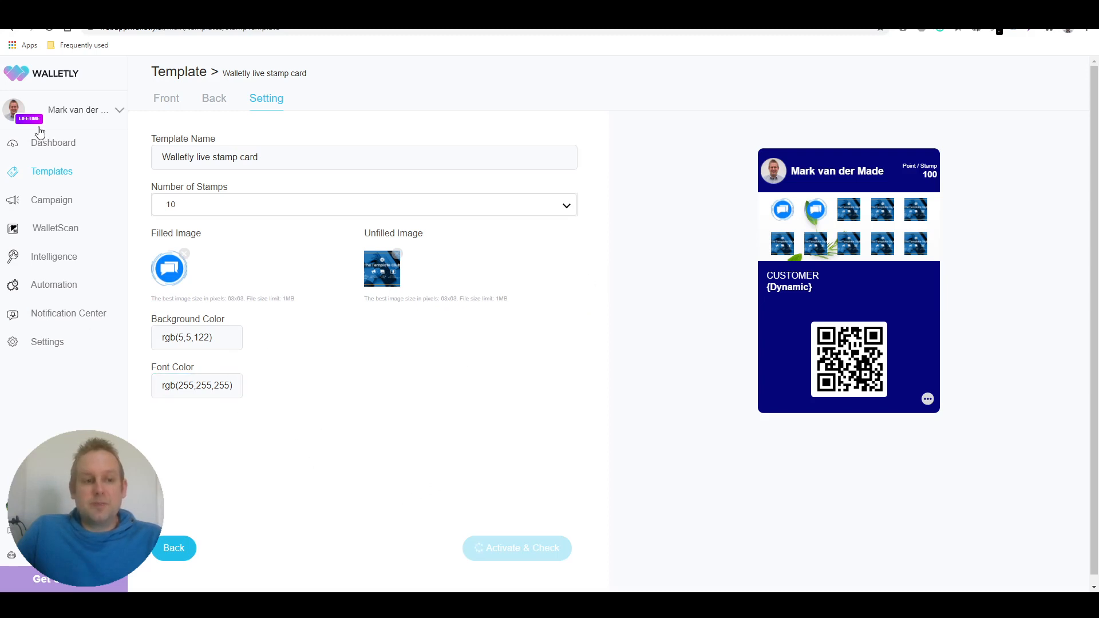
{"action": "left_click", "coordinate": [61, 173]}
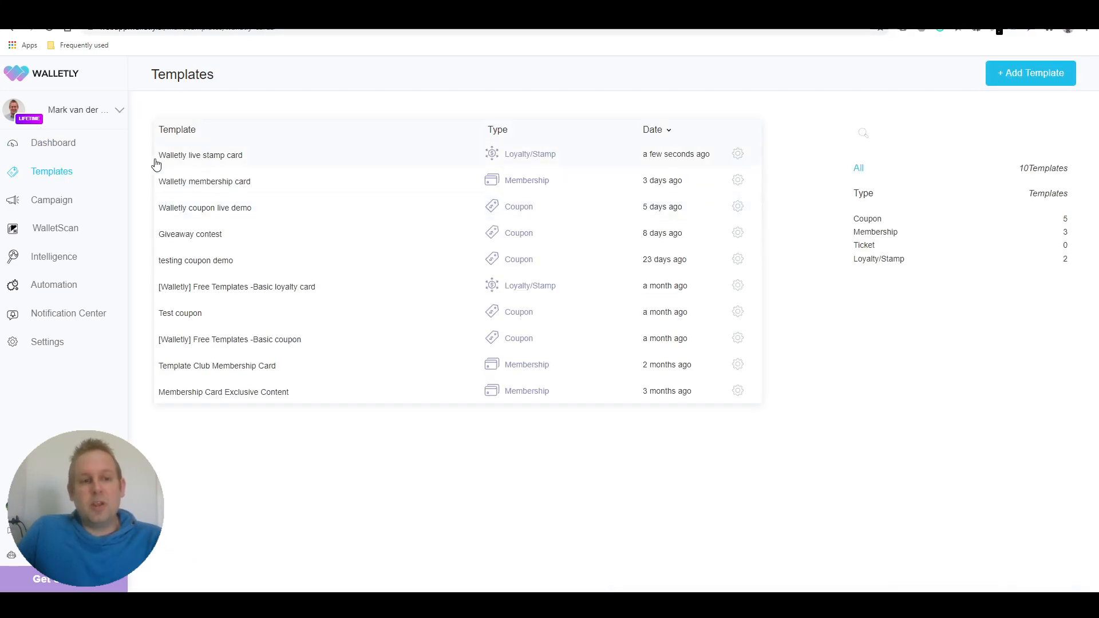
{"action": "left_click", "coordinate": [231, 157]}
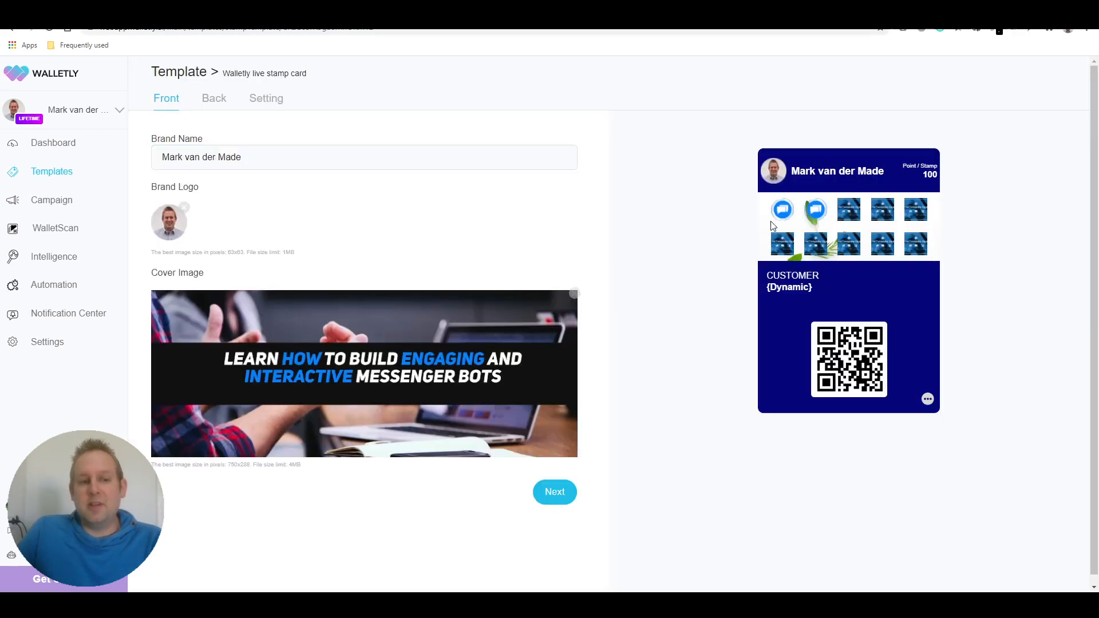
- Start a new campaign and name it "Walletly live stamp card"
{"action": "left_click", "coordinate": [29, 200]}
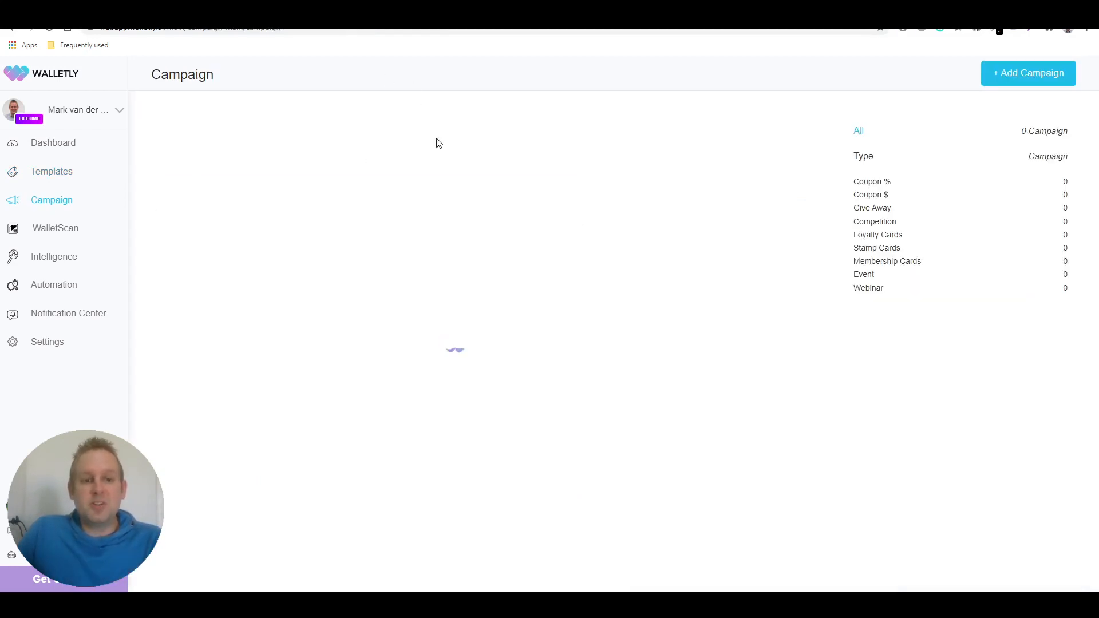
{"action": "left_click", "coordinate": [1016, 76]}
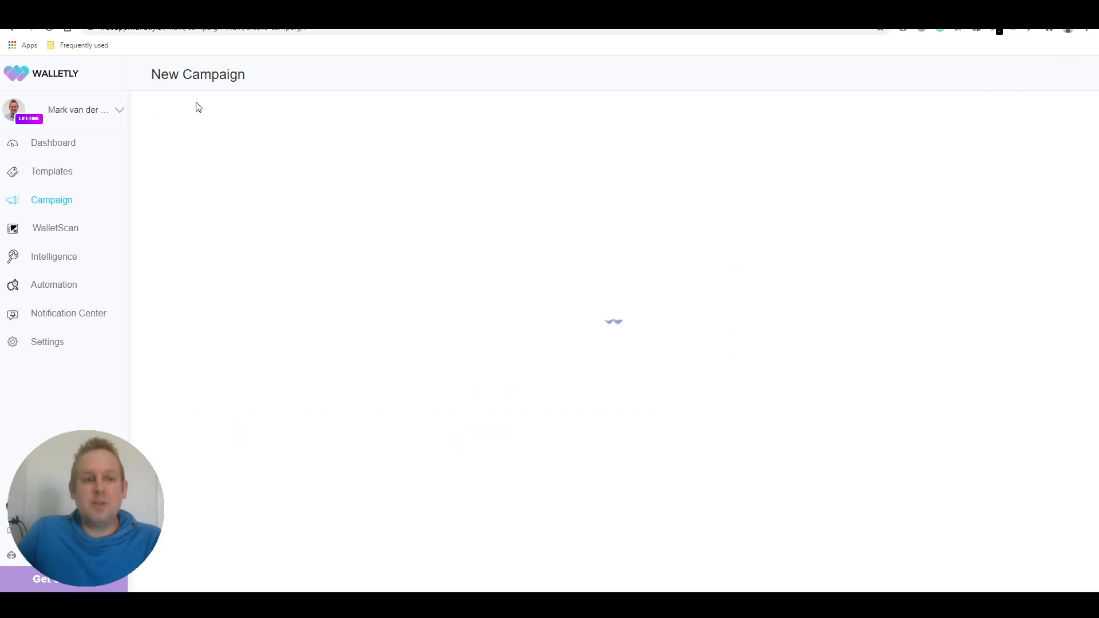
{"action": "left_click", "coordinate": [241, 215]}
{"action": "type", "text": "Wa"}
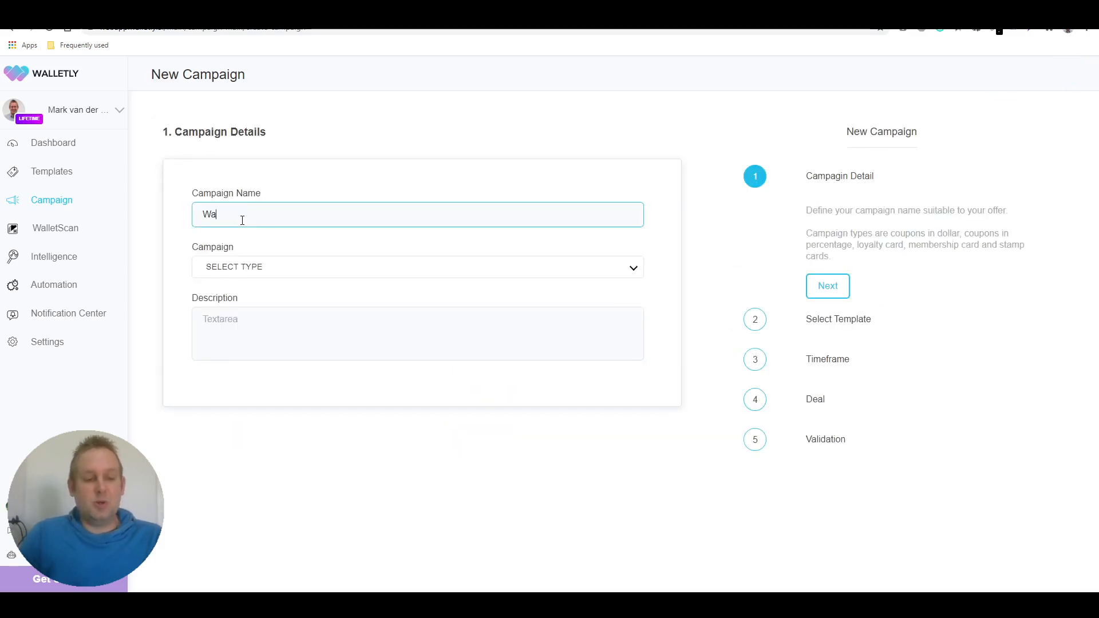
{"action": "type", "text": "lletly li"}
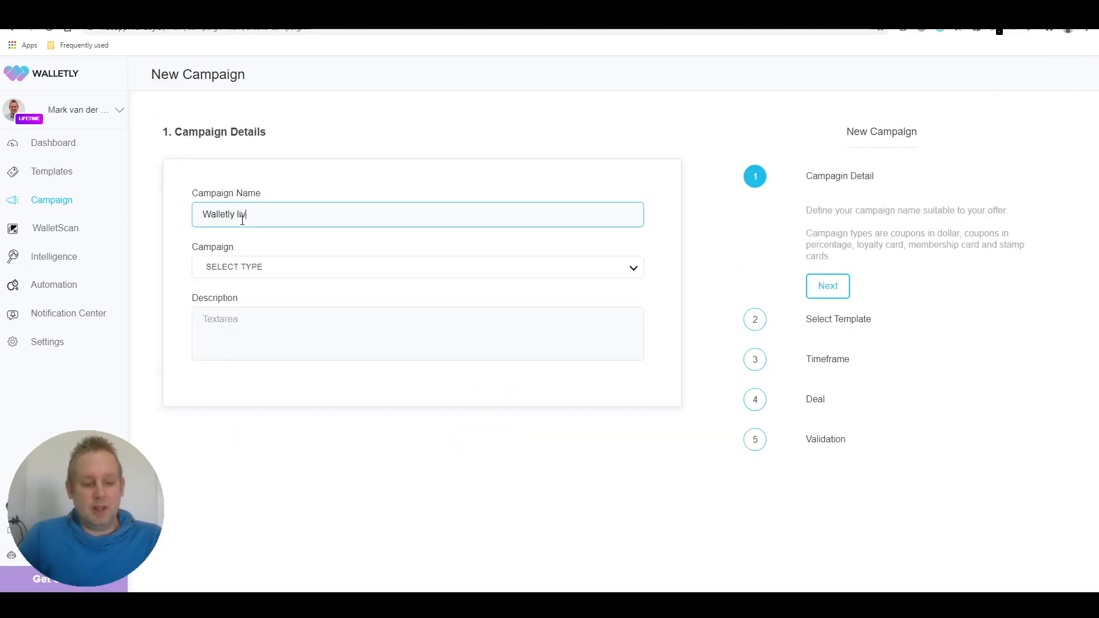
{"action": "type", "text": "ve stamp catrd"}
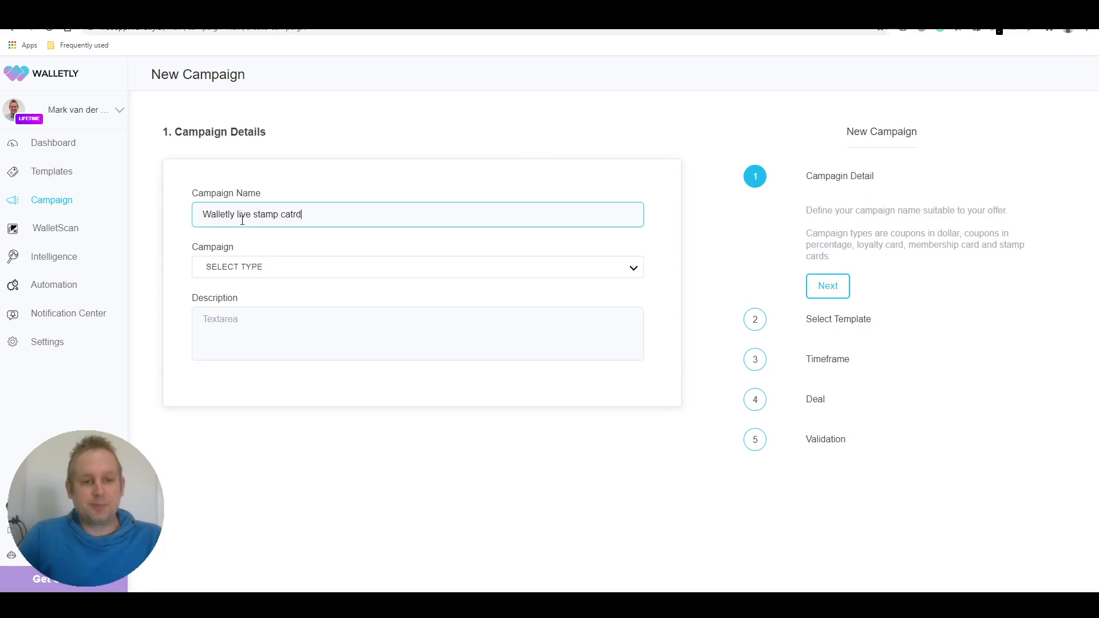
{"action": "key", "text": "BackSpace"}
{"action": "key", "text": "BackSpace"}
{"action": "key", "text": "BackSpace"}
{"action": "type", "text": "rd"}
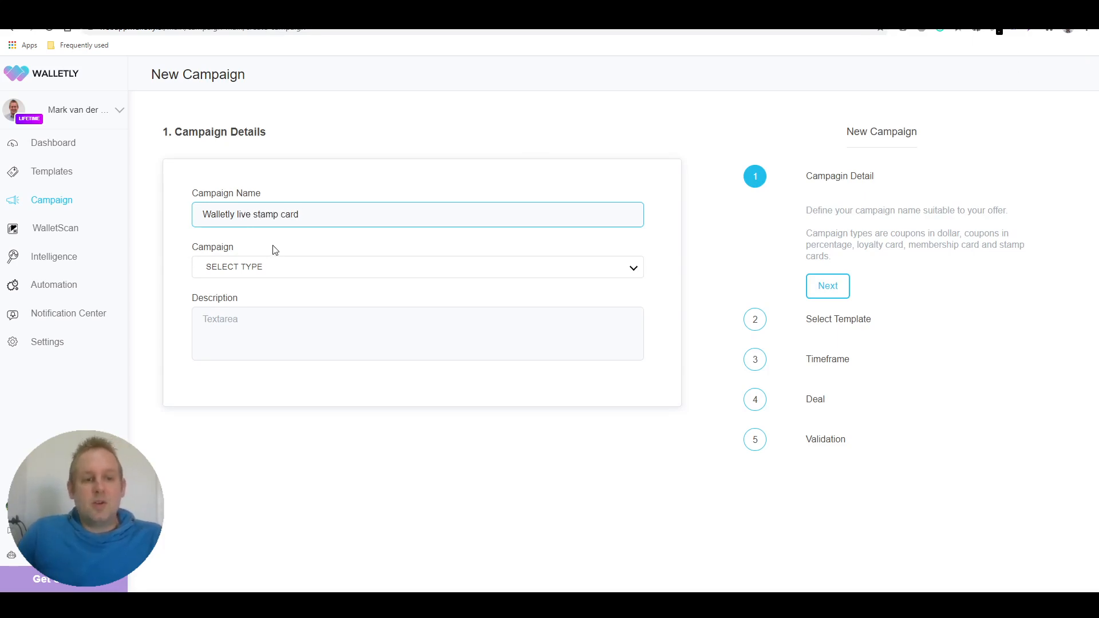
- Set the campaign type to Loyalty Program with the description "Each $10 spent gives 1 stamp" and proceed to template selection
{"action": "left_click", "coordinate": [283, 274]}
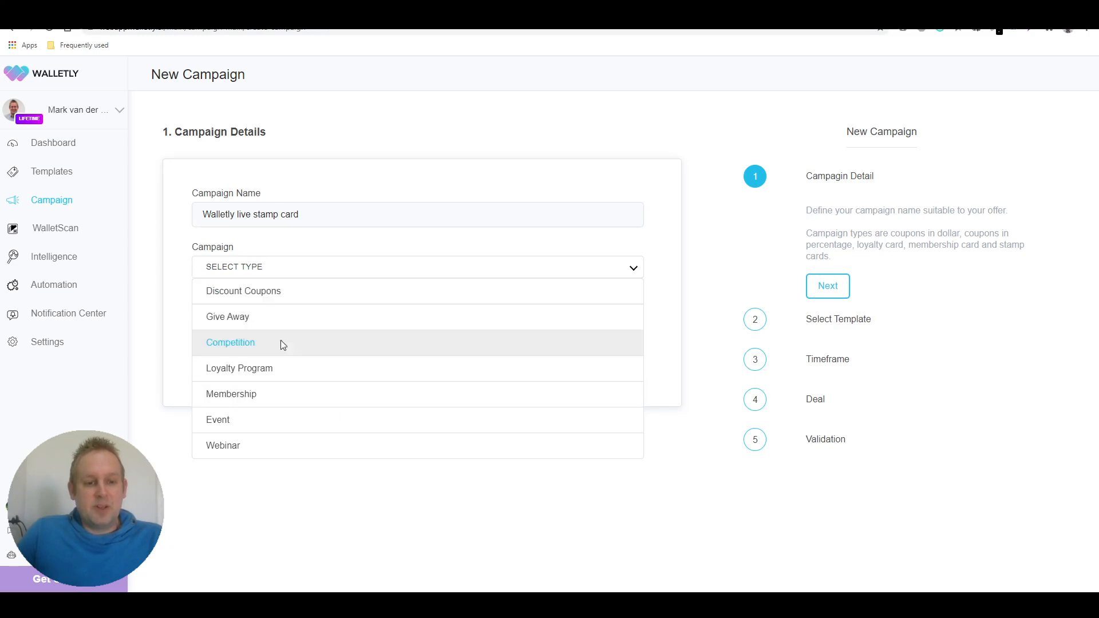
{"action": "left_click", "coordinate": [288, 373]}
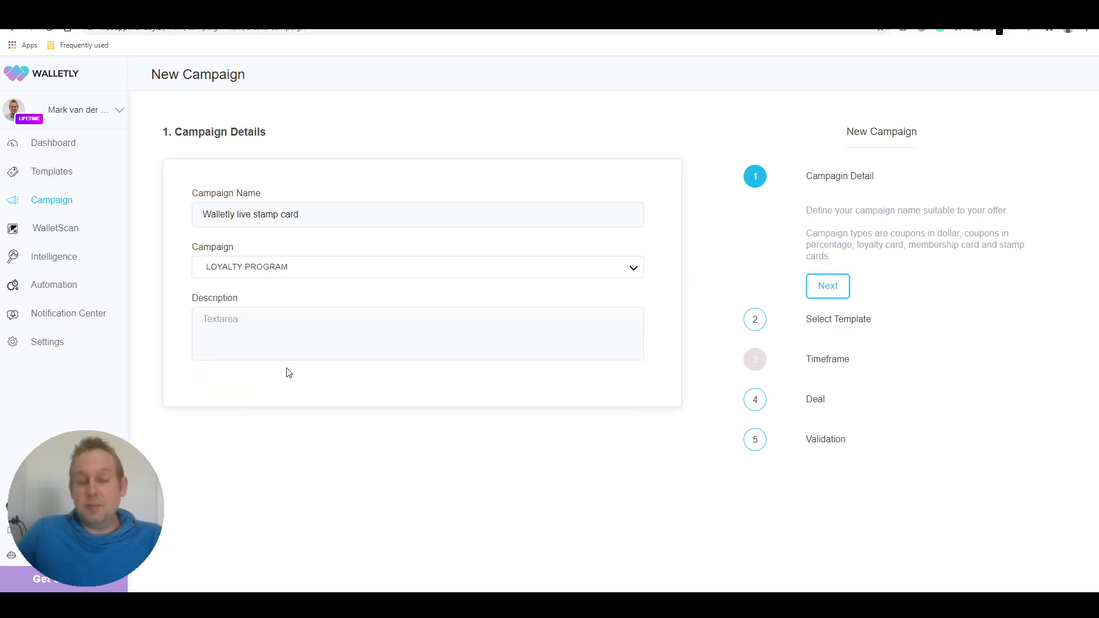
{"action": "left_click", "coordinate": [272, 341]}
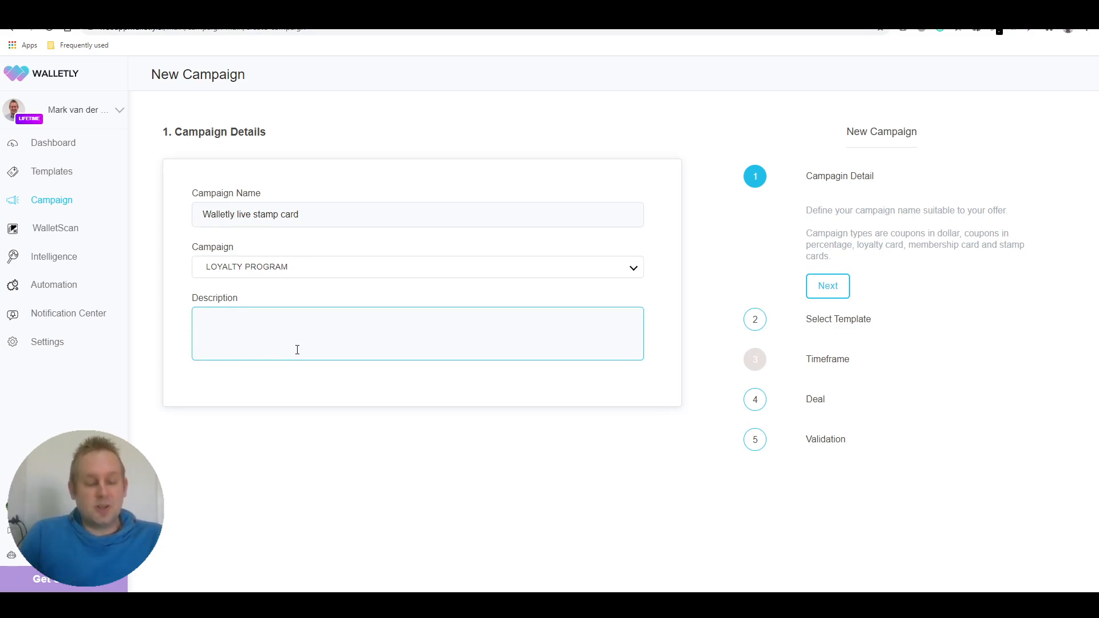
{"action": "type", "text": "Each $10 spent gives 1 stamp"}
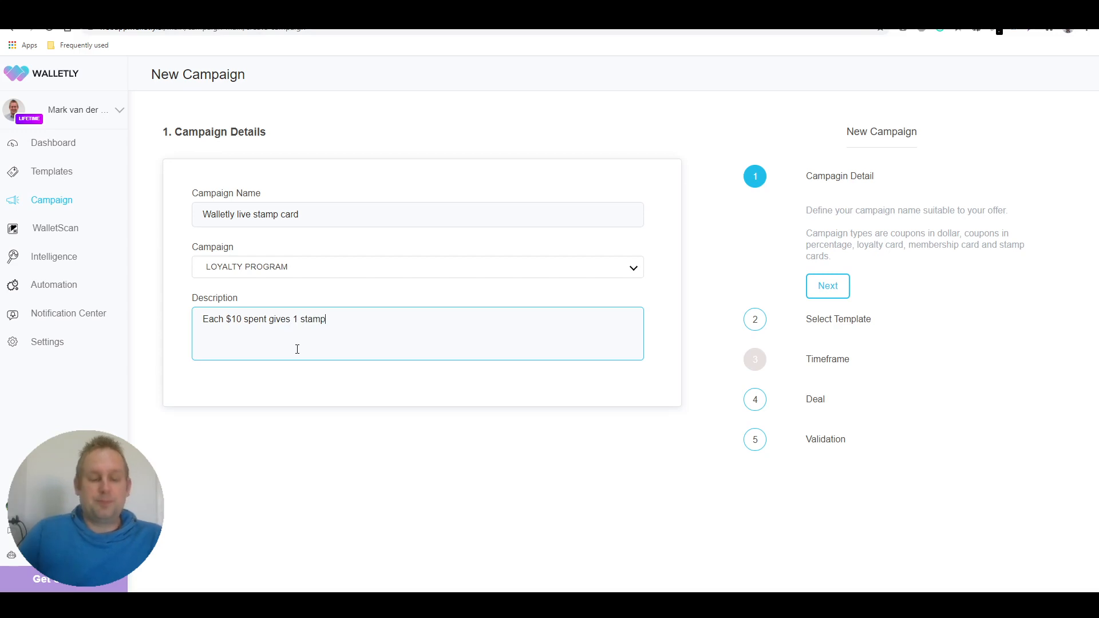
{"action": "left_click", "coordinate": [828, 288]}
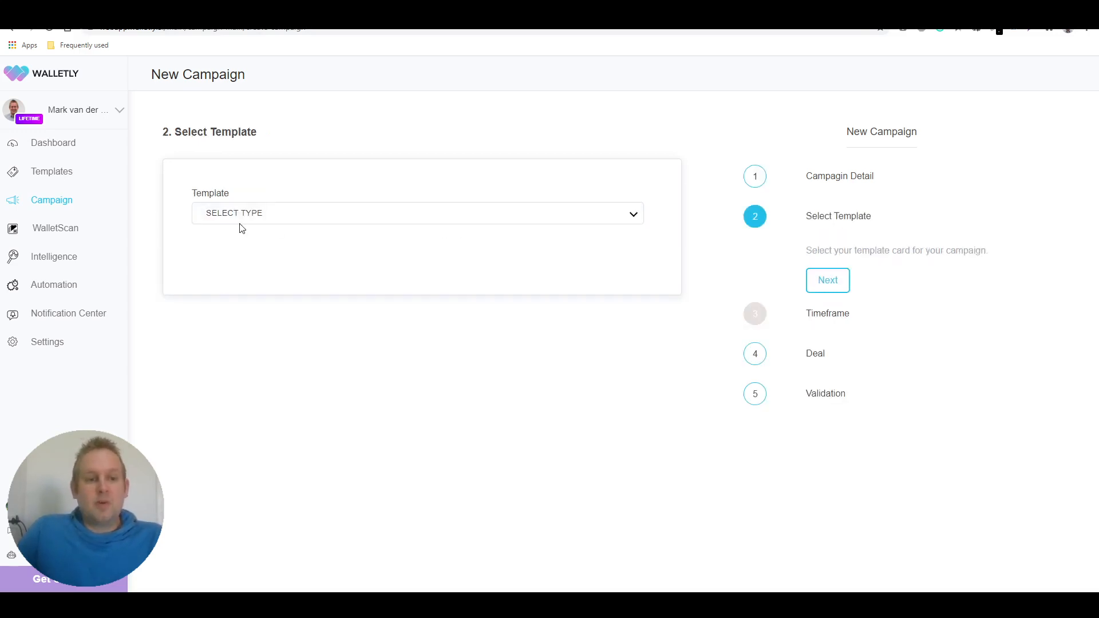
- Select the "Walletly live stamp card" template for the campaign and proceed to the deal settings
{"action": "left_click", "coordinate": [418, 214]}
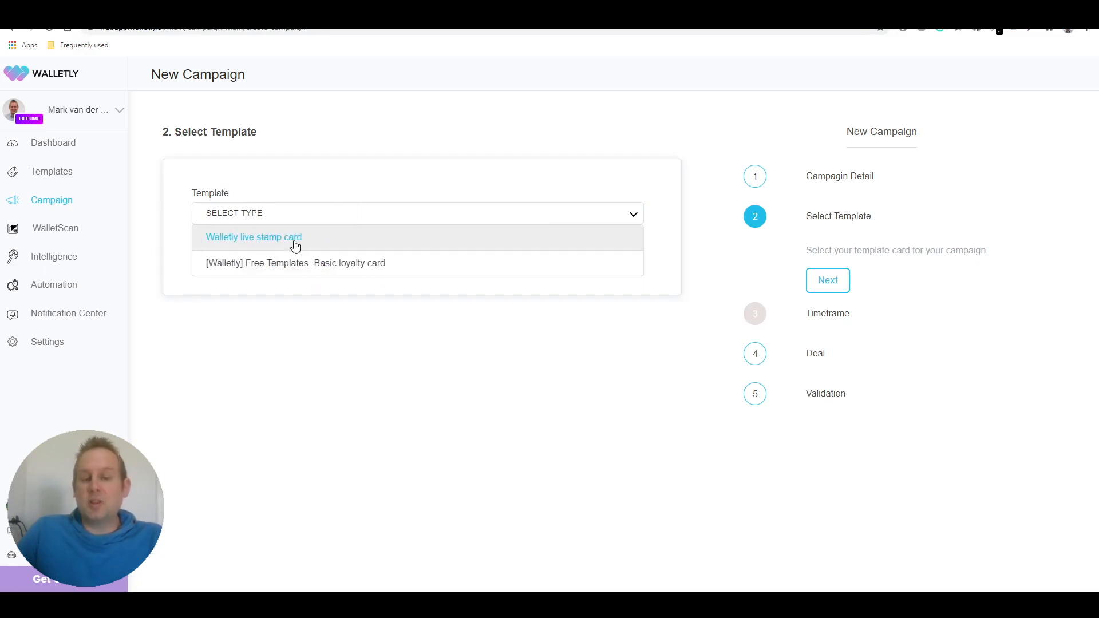
{"action": "left_click", "coordinate": [348, 248]}
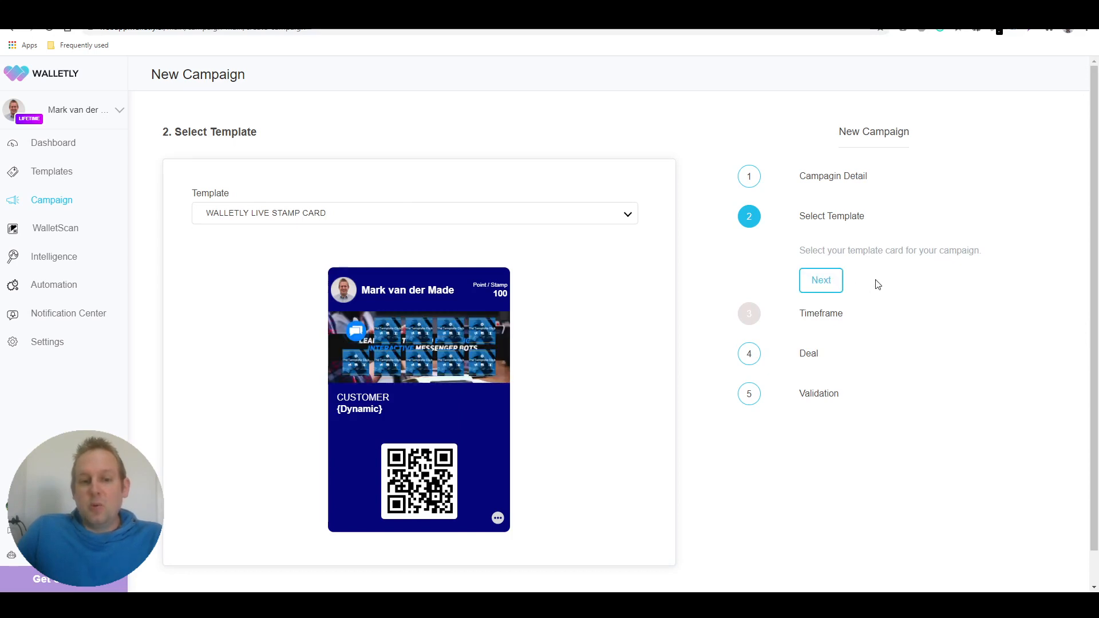
{"action": "left_click", "coordinate": [818, 282]}
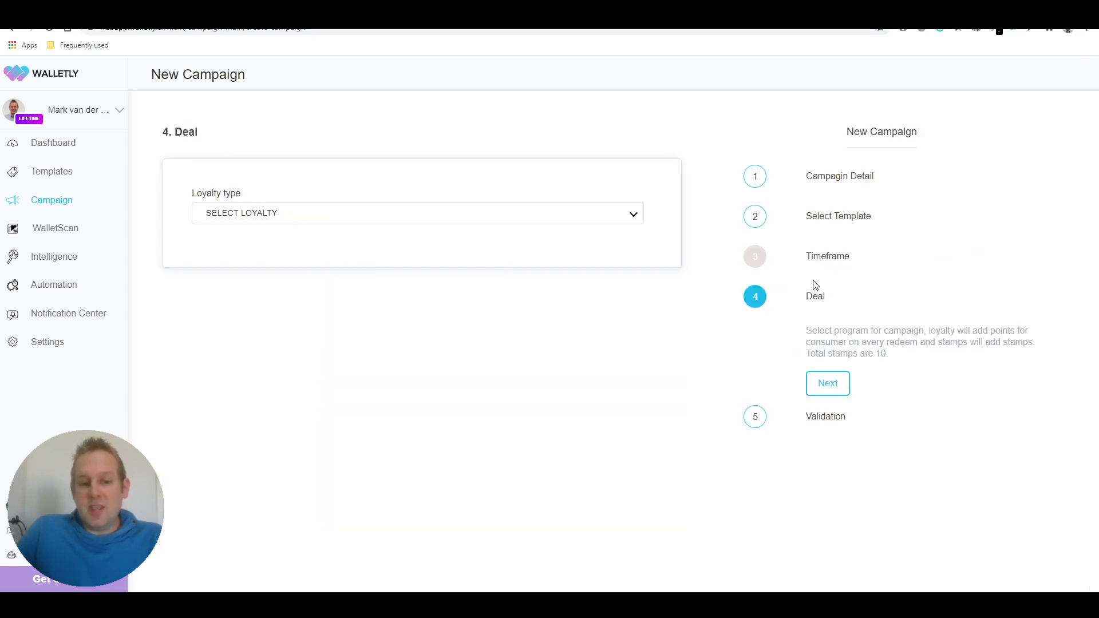
- Set the loyalty type to Stamp Card, using the cover with the stamp overlay and leaving prepaid off
{"action": "left_click", "coordinate": [325, 214]}
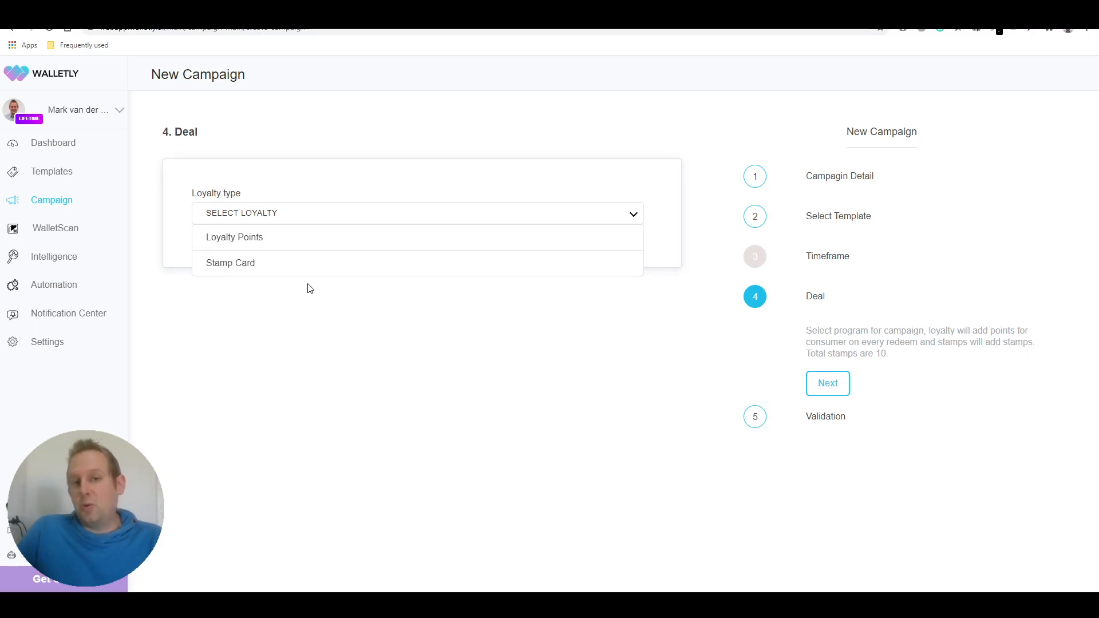
{"action": "left_click", "coordinate": [381, 275]}
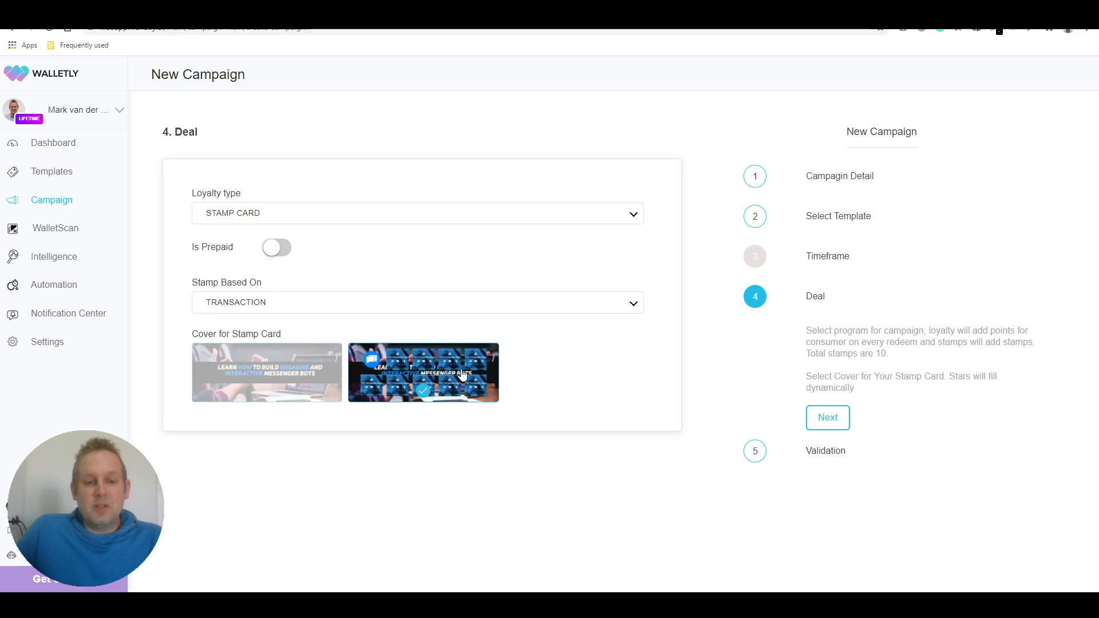
{"action": "left_click", "coordinate": [267, 372]}
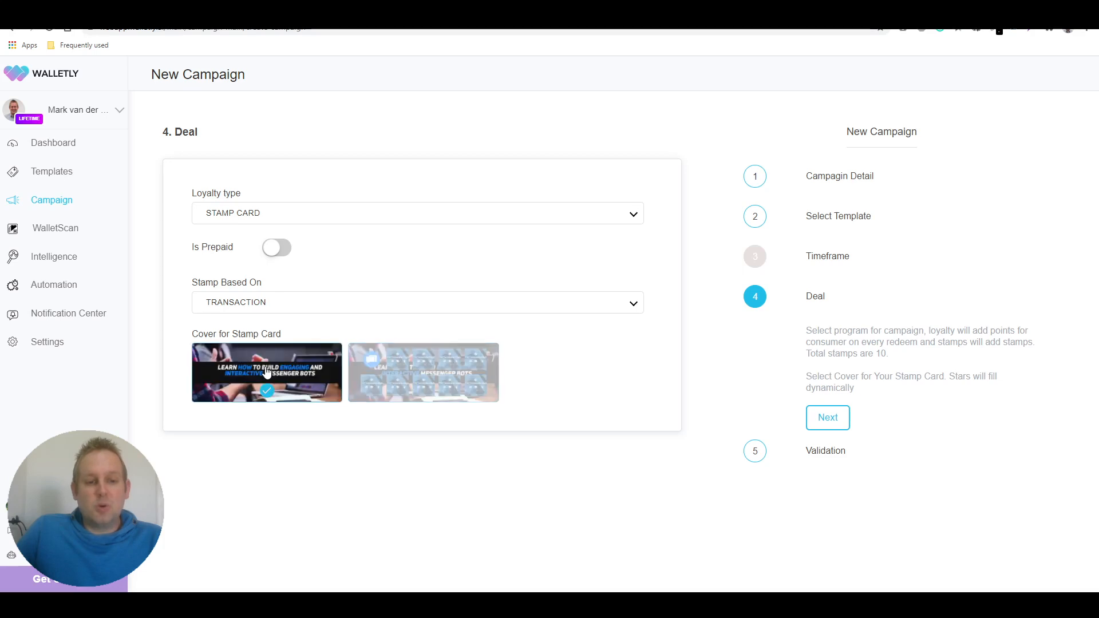
{"action": "left_click", "coordinate": [442, 378]}
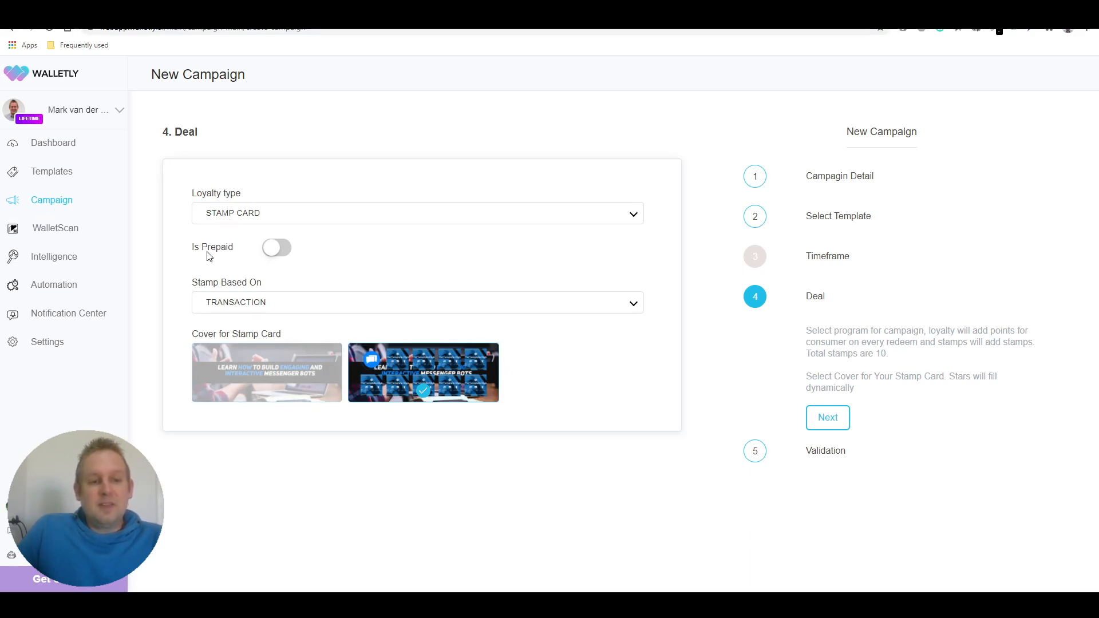
{"action": "left_click", "coordinate": [278, 249]}
{"action": "left_click", "coordinate": [279, 250]}
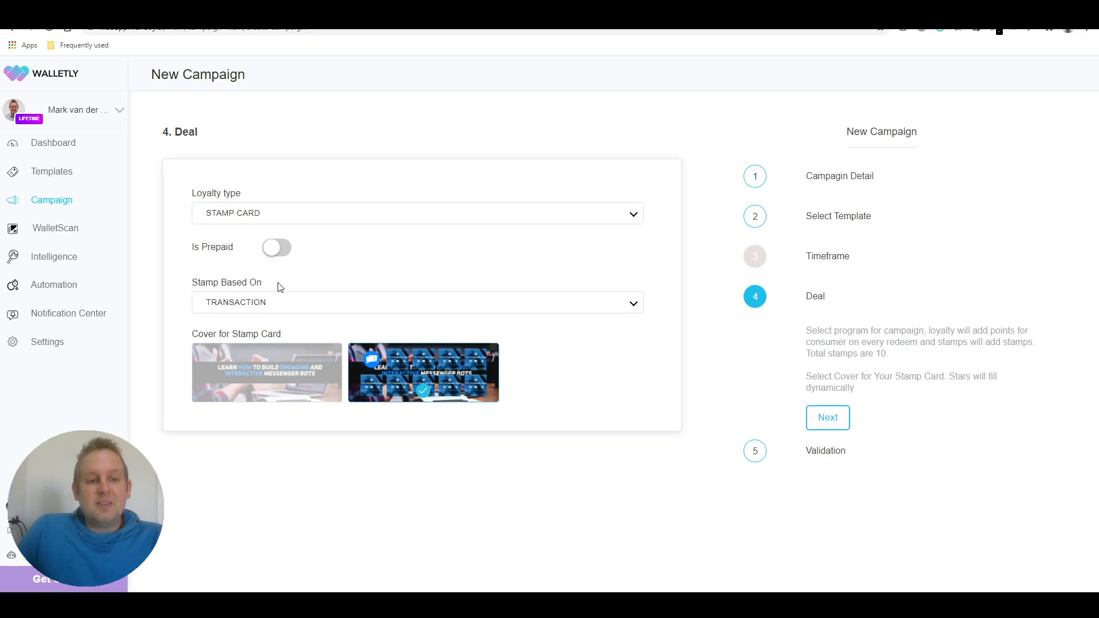
- Base the stamps on Amount and set the amount spent per stamp to $10
{"action": "left_click", "coordinate": [305, 307]}
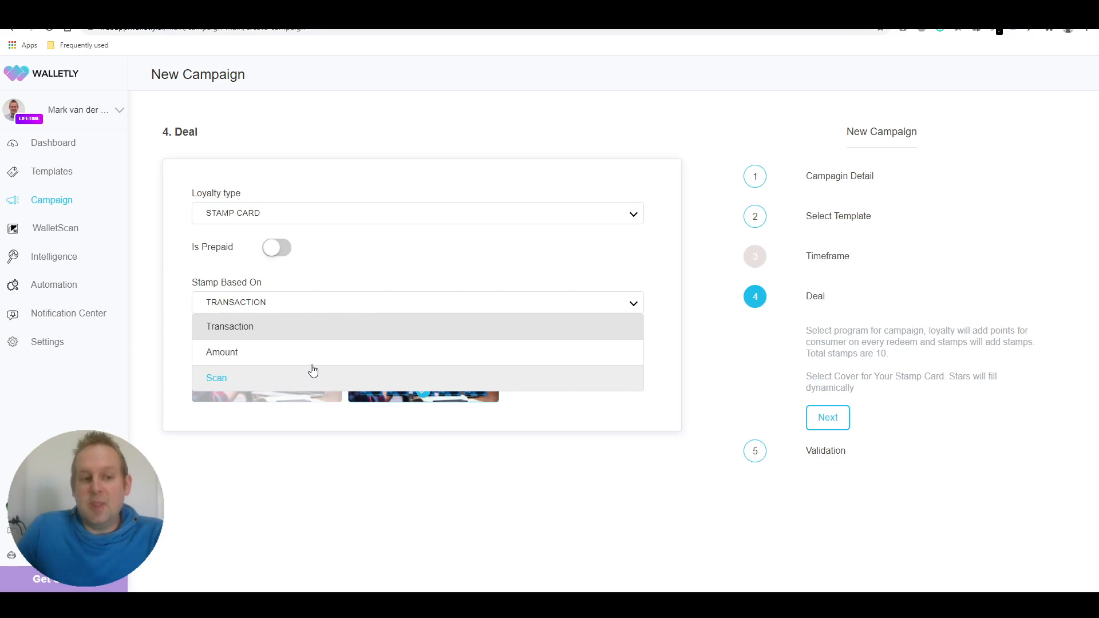
{"action": "left_click", "coordinate": [245, 353]}
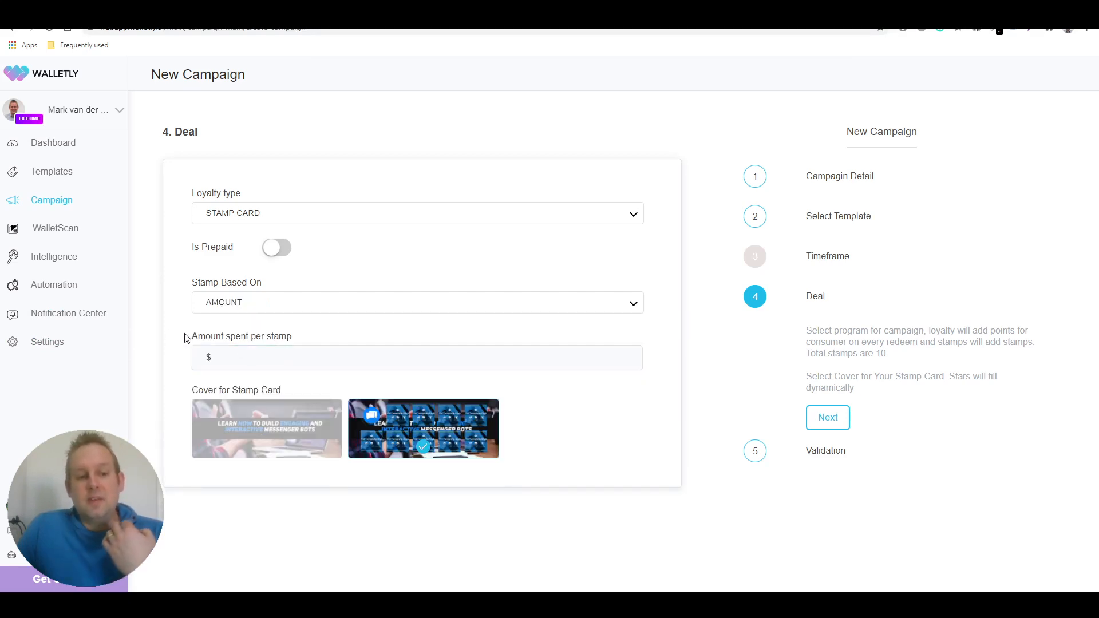
{"action": "left_click", "coordinate": [389, 363]}
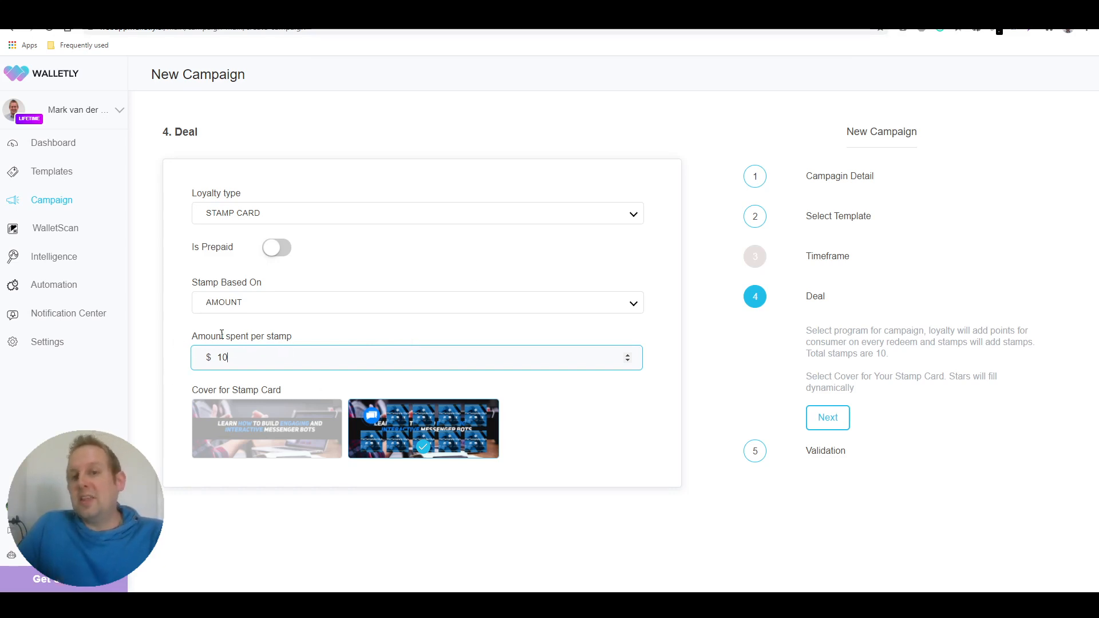
- Try Transaction and Scan as the stamp basis and switch back to Amount
{"action": "left_click", "coordinate": [309, 304]}
{"action": "left_click", "coordinate": [247, 330]}
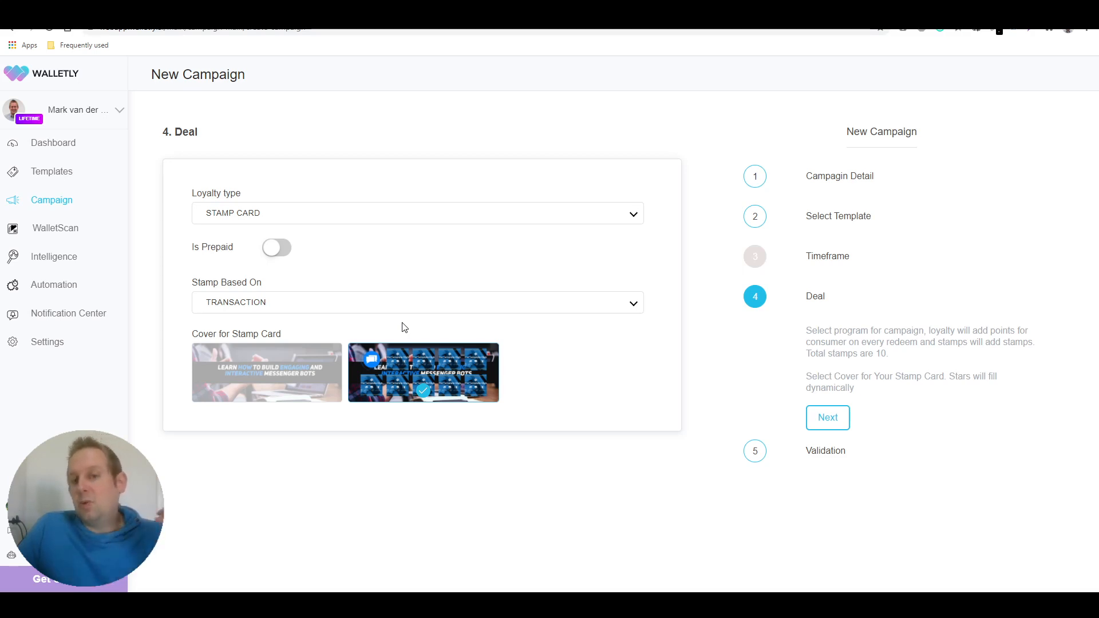
{"action": "left_click", "coordinate": [258, 304]}
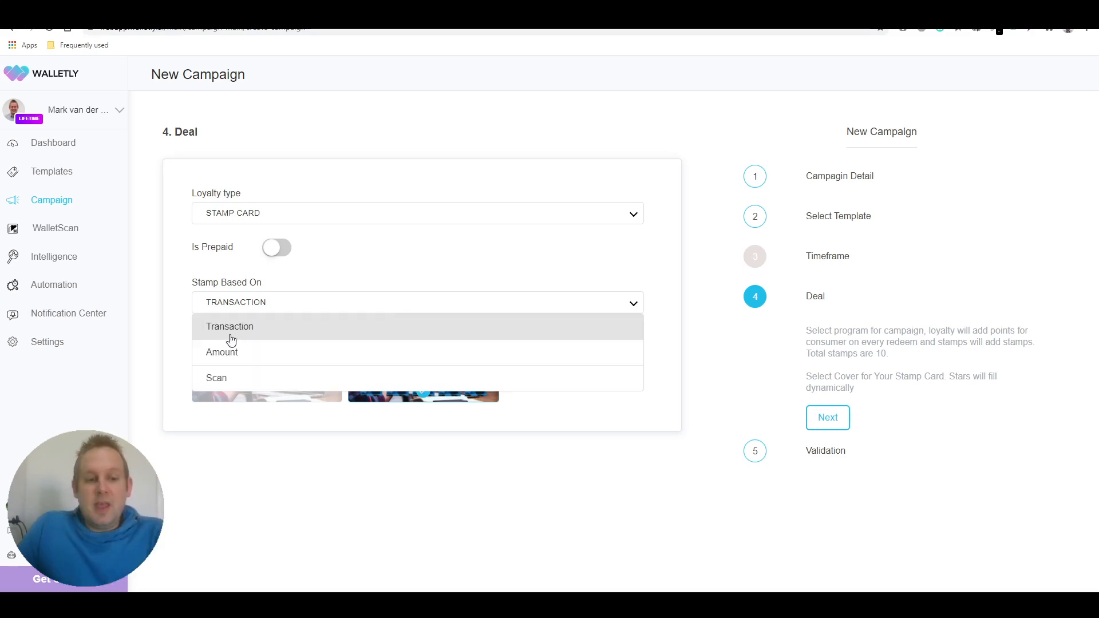
{"action": "left_click", "coordinate": [270, 382]}
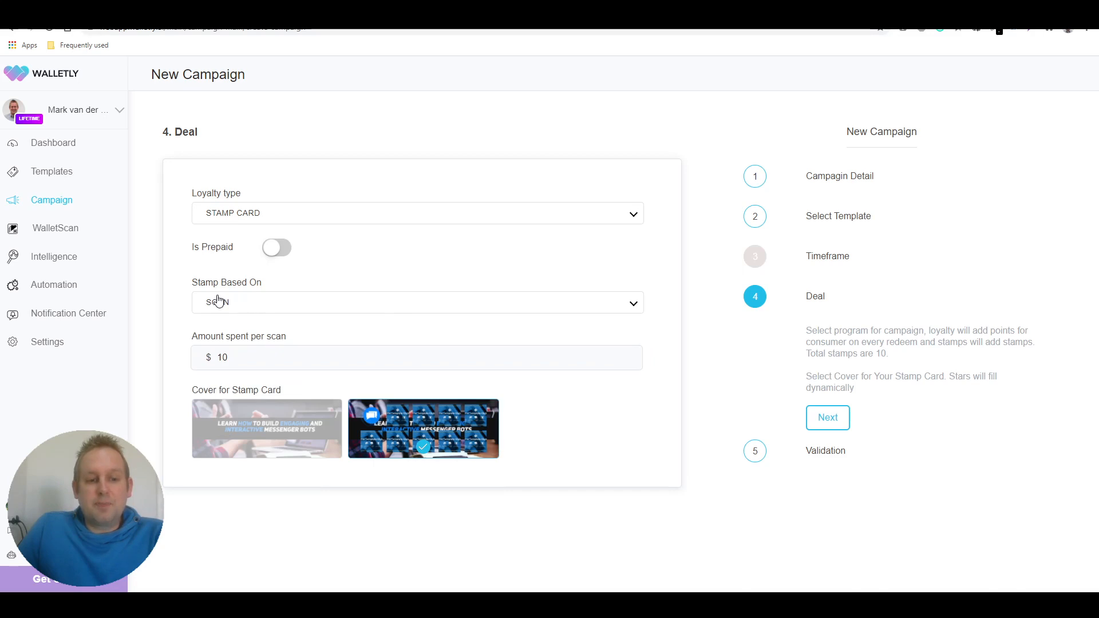
{"action": "left_click", "coordinate": [306, 304]}
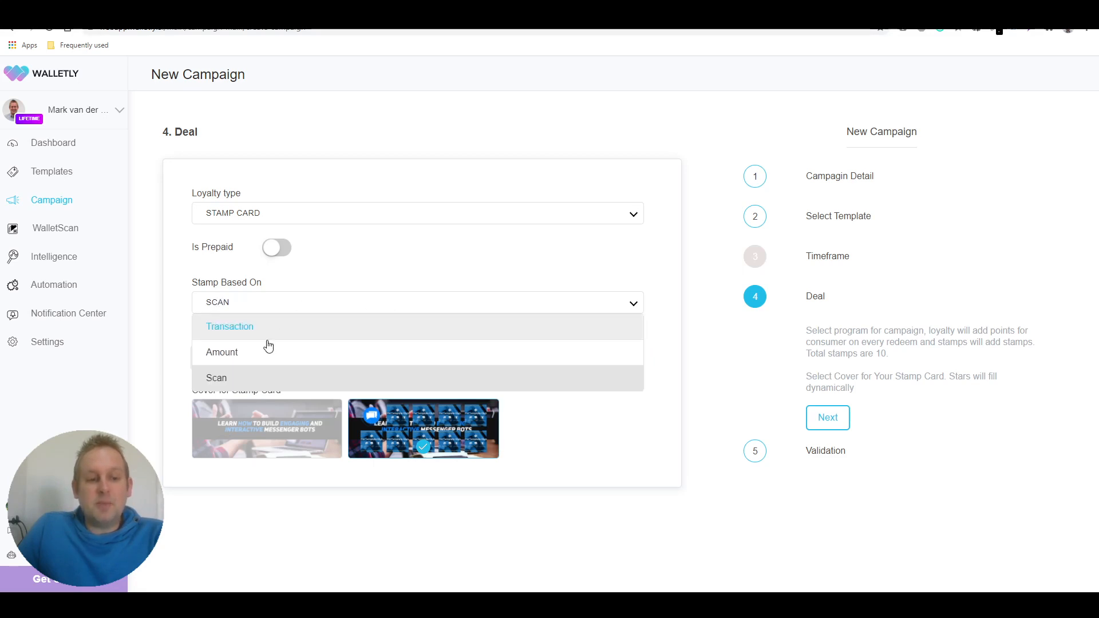
{"action": "left_click", "coordinate": [262, 352]}
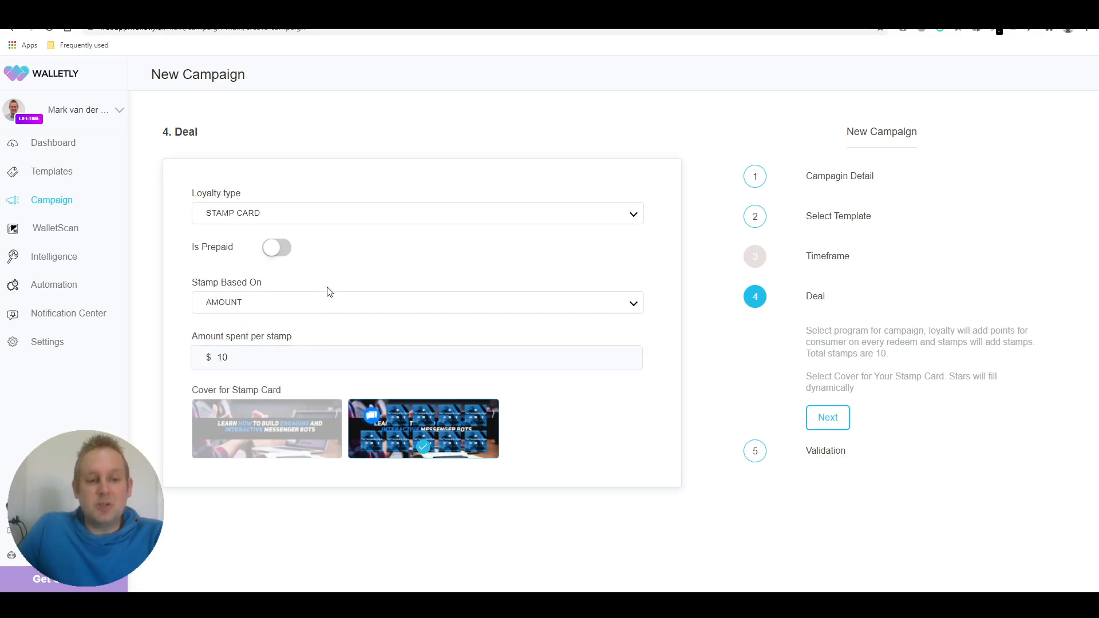
{"action": "left_click", "coordinate": [324, 305]}
{"action": "left_click", "coordinate": [291, 333]}
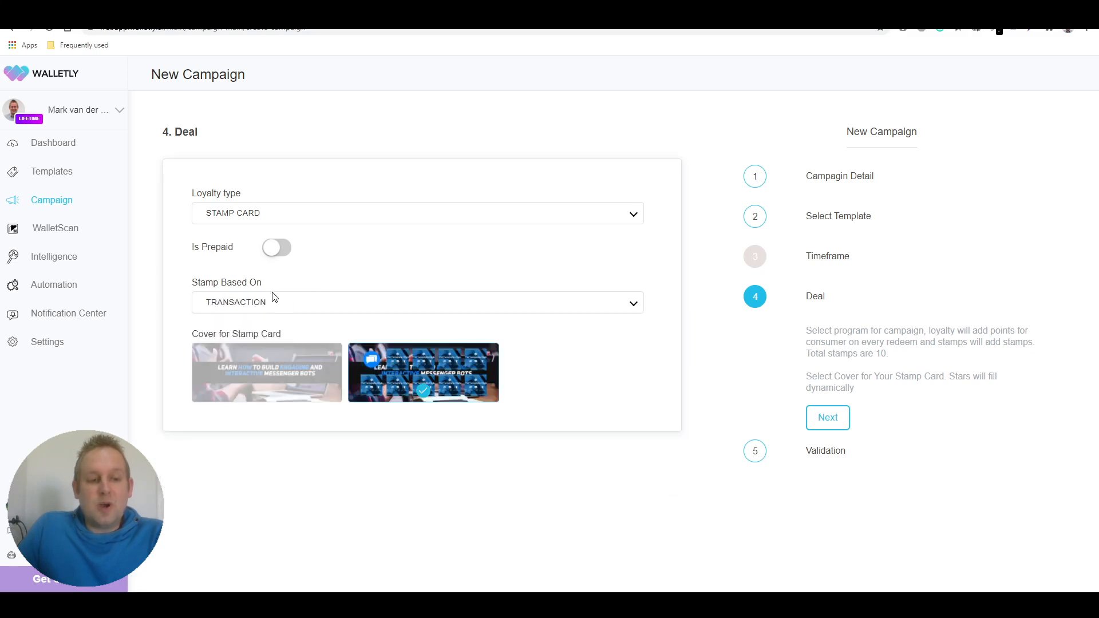
{"action": "left_click", "coordinate": [283, 307]}
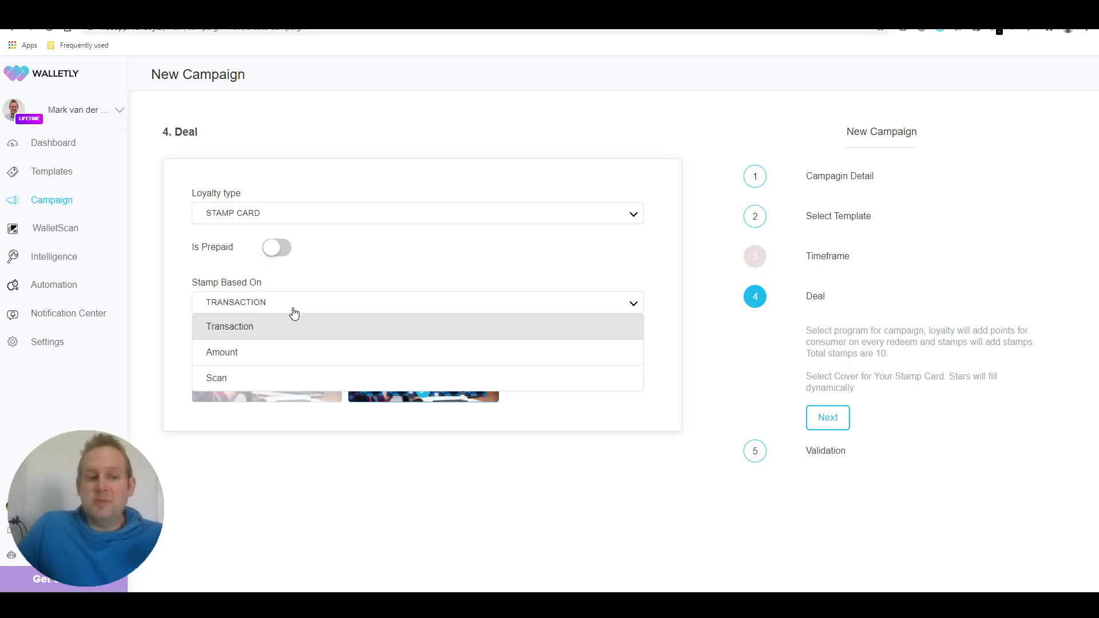
{"action": "left_click", "coordinate": [261, 361]}
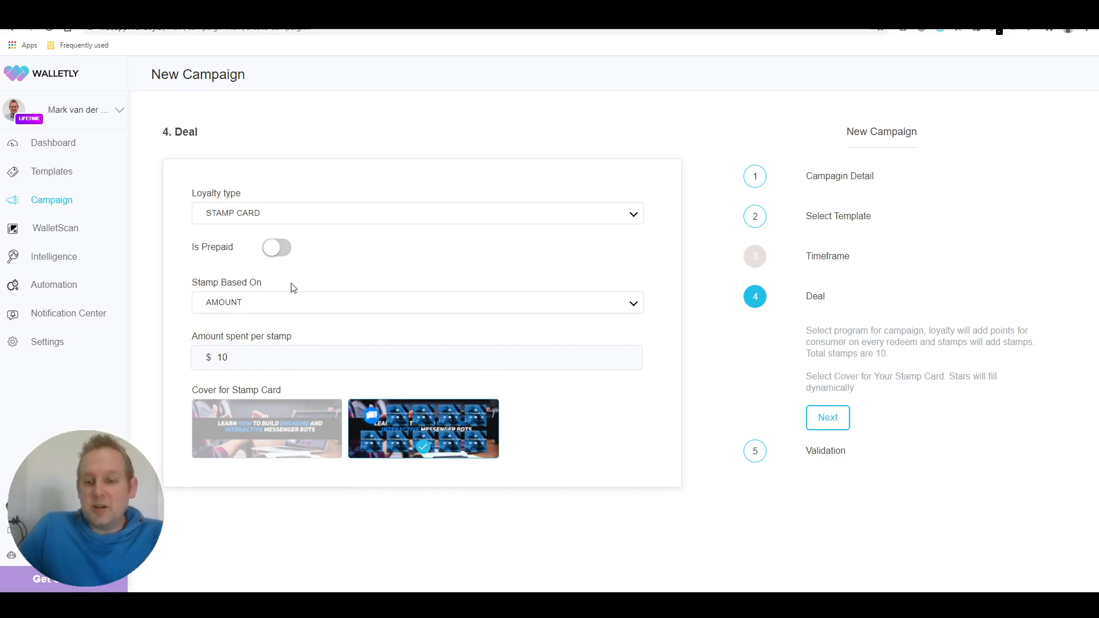
- Proceed to the validation settings, keep unlimited cards enabled, and finish creating the campaign
{"action": "left_click", "coordinate": [828, 417]}
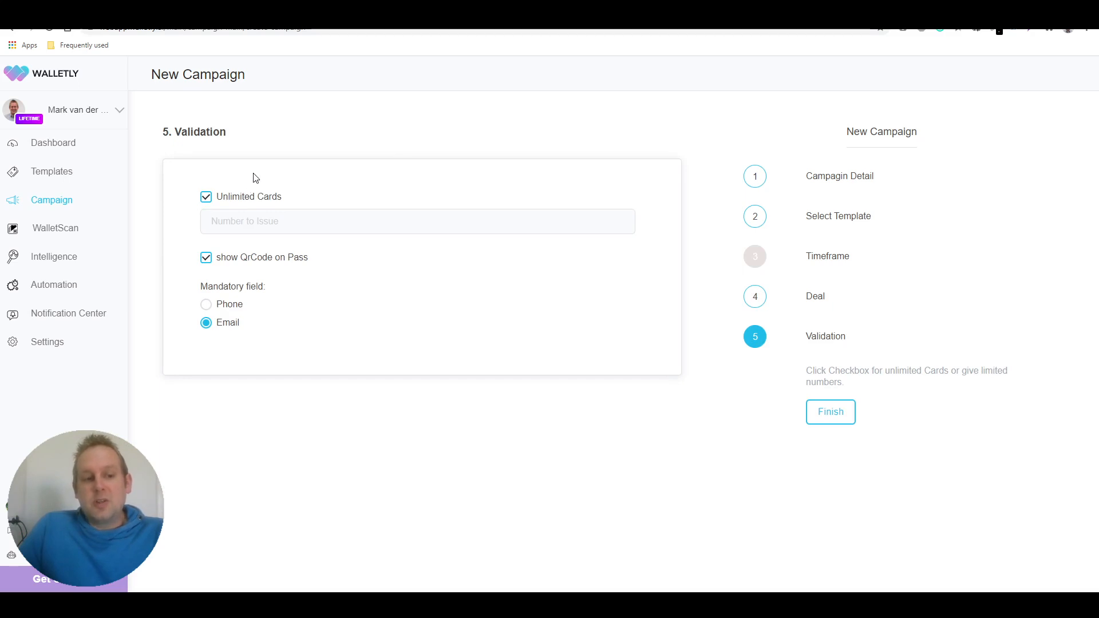
{"action": "left_click", "coordinate": [230, 196]}
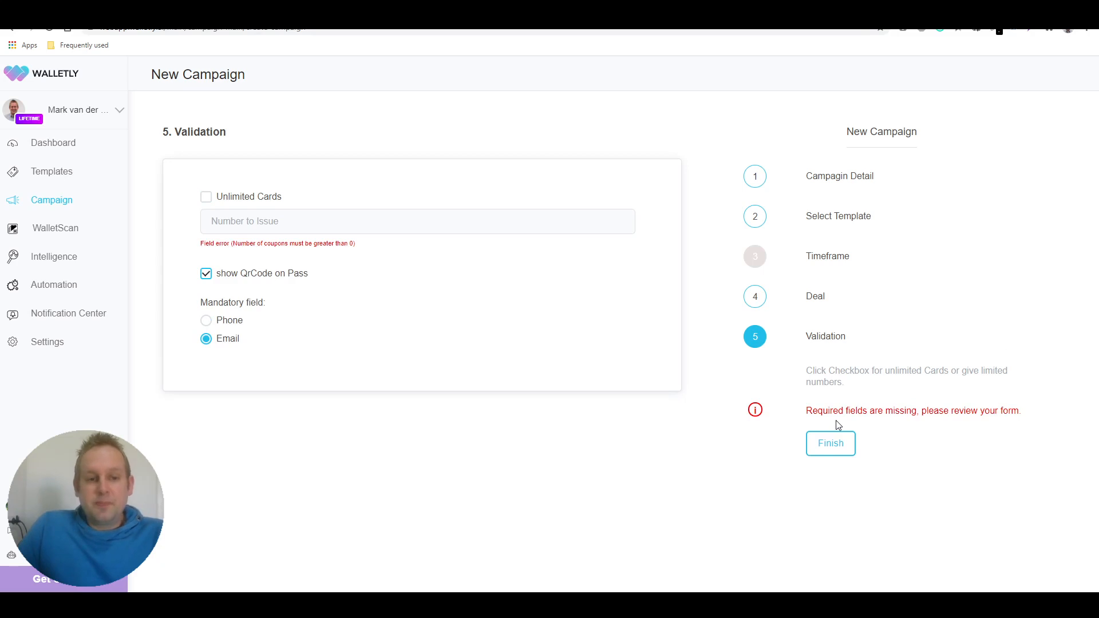
{"action": "left_click", "coordinate": [312, 195]}
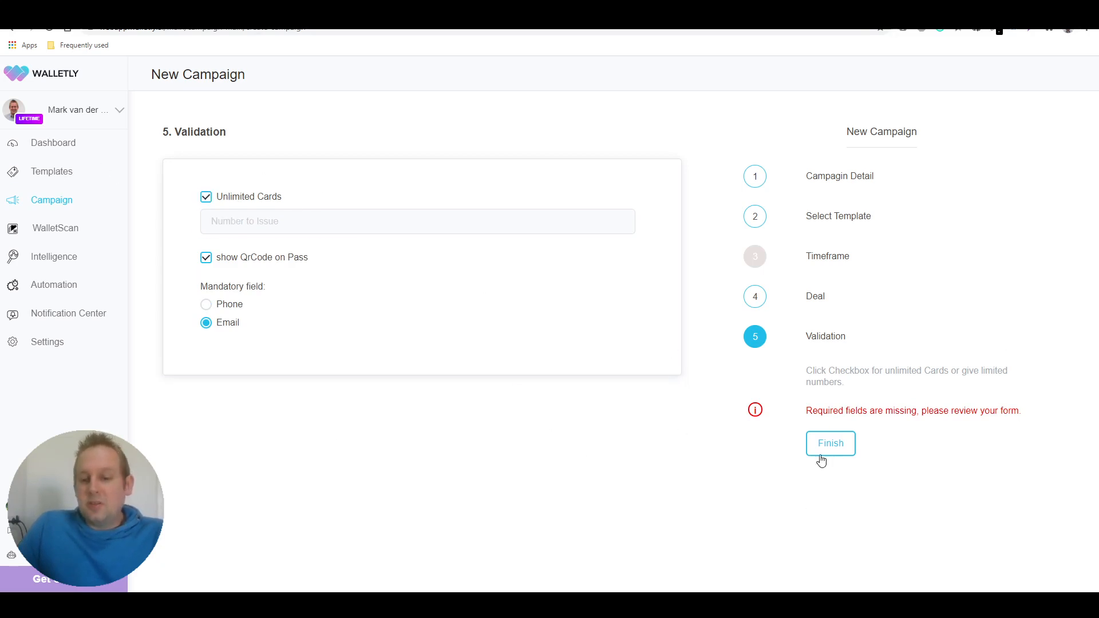
{"action": "left_click", "coordinate": [850, 450]}
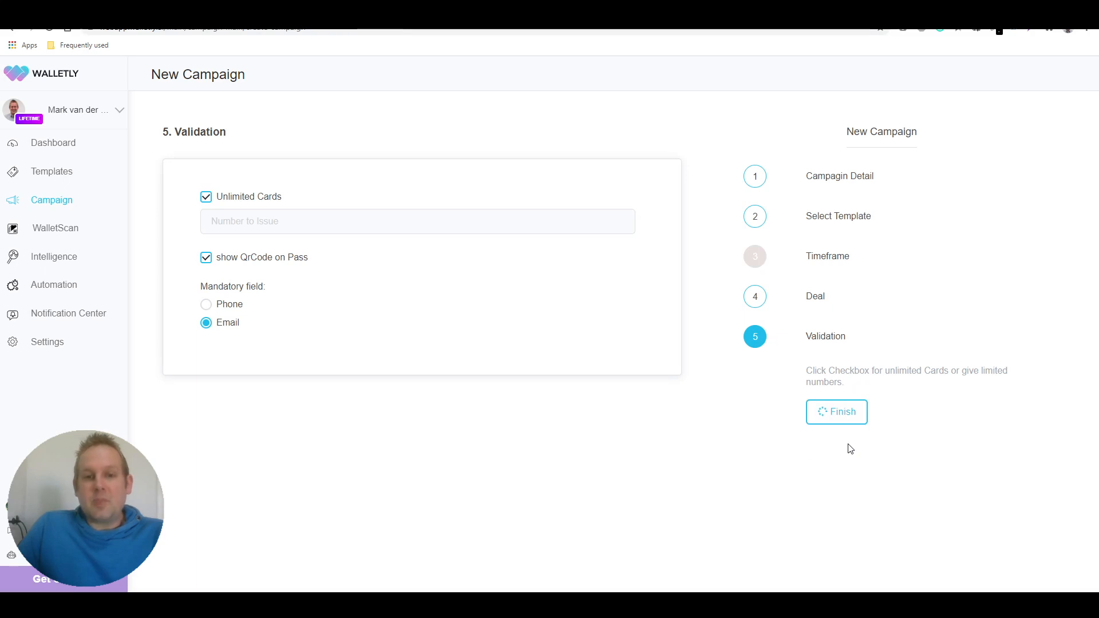